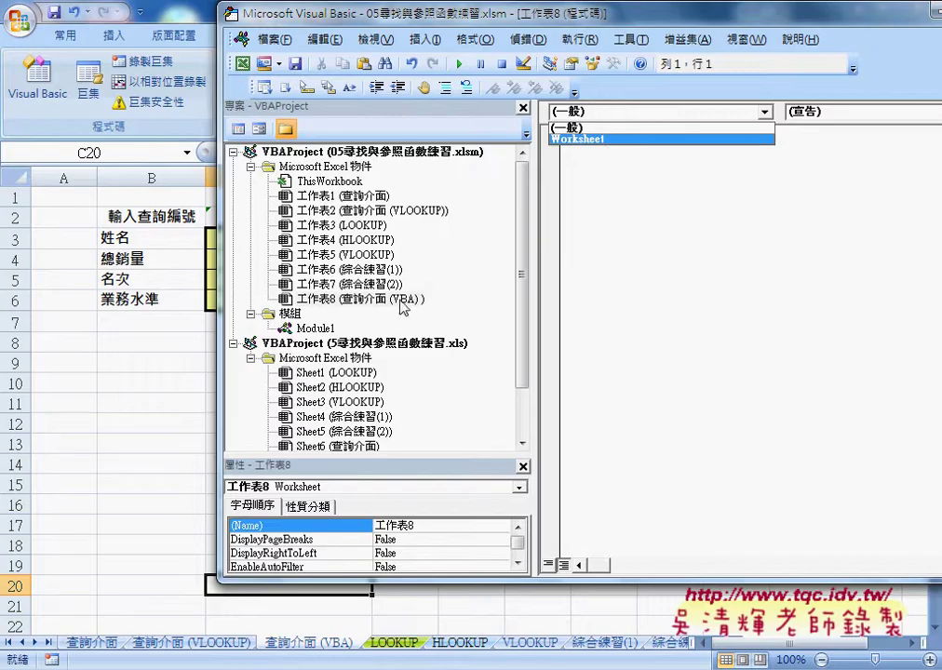
- Insert the worksheet event stub for 工作表8, then add an empty Worksheet_Change procedure from the Change event
click(611, 140)
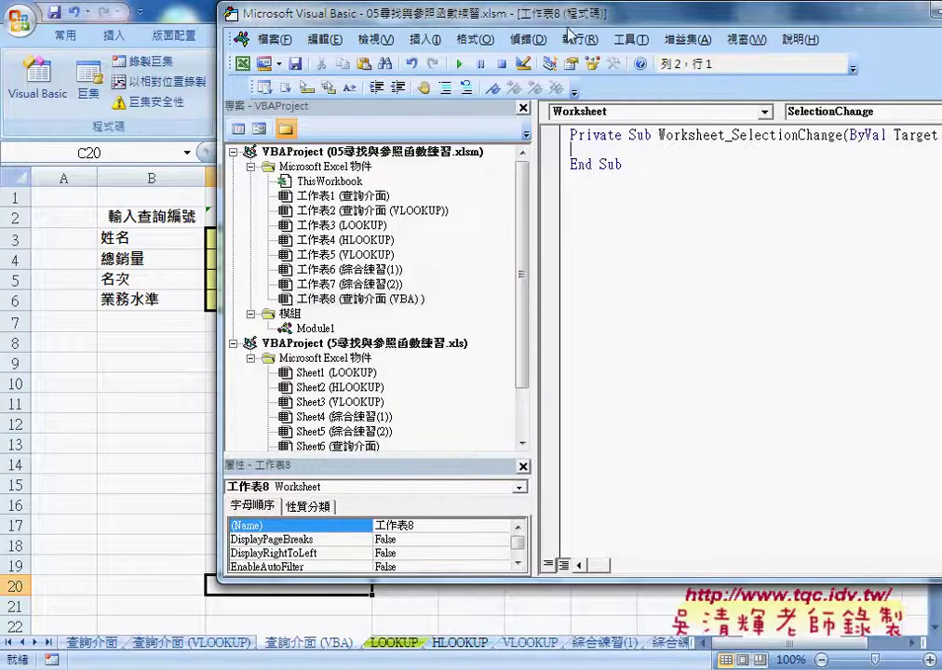
drag(569, 30, 347, 45)
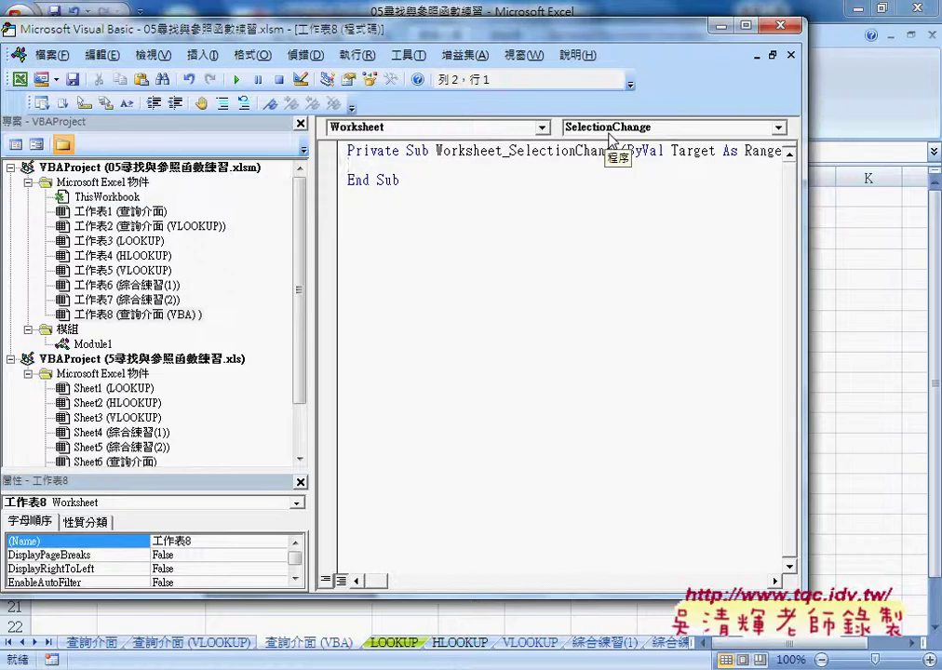
click(599, 130)
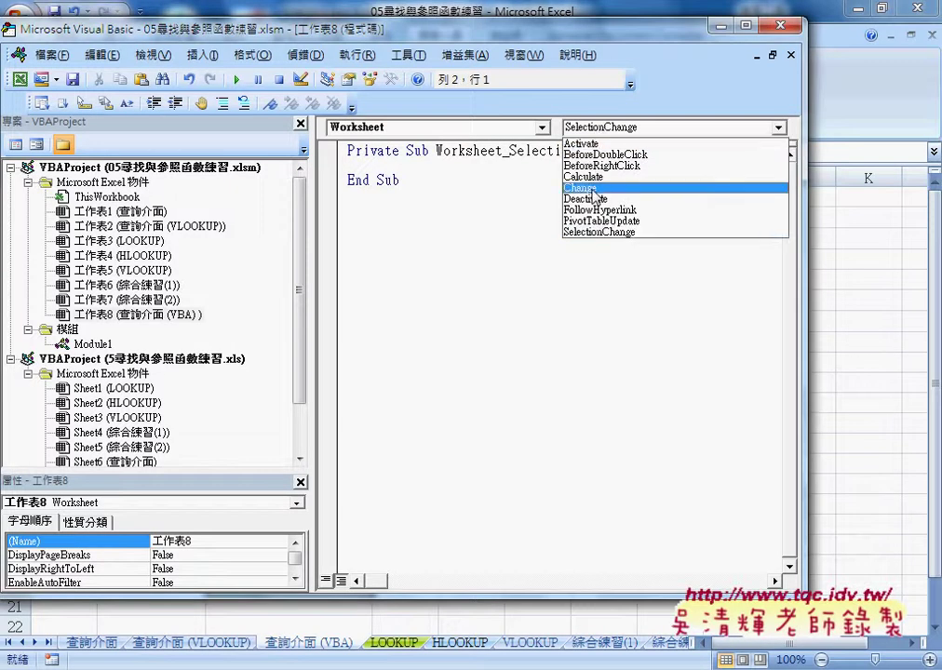
click(593, 189)
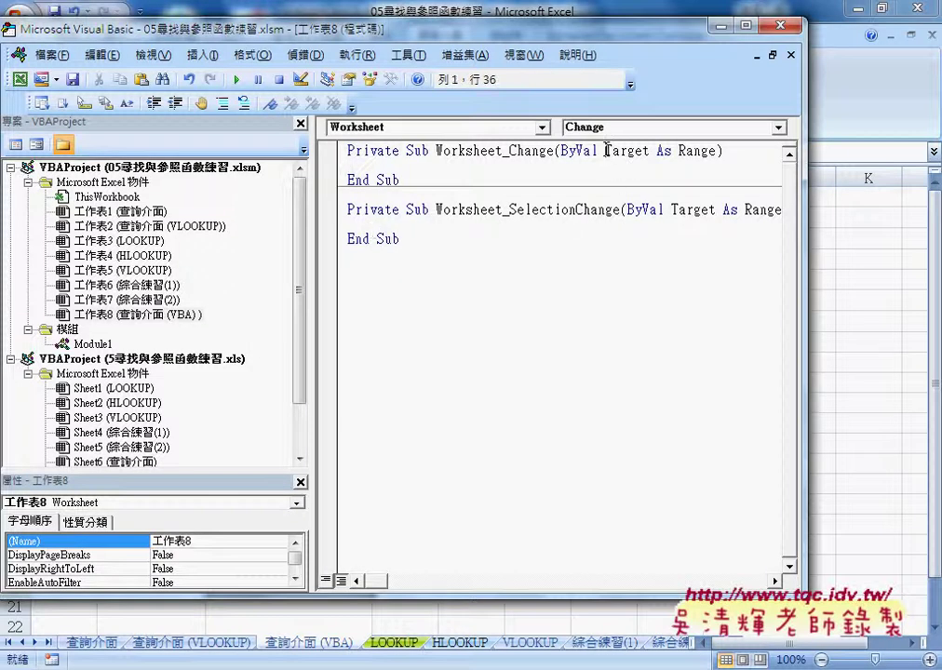
- Delete the Worksheet_SelectionChange stub and indent the blank line inside Worksheet_Change
drag(606, 149, 650, 150)
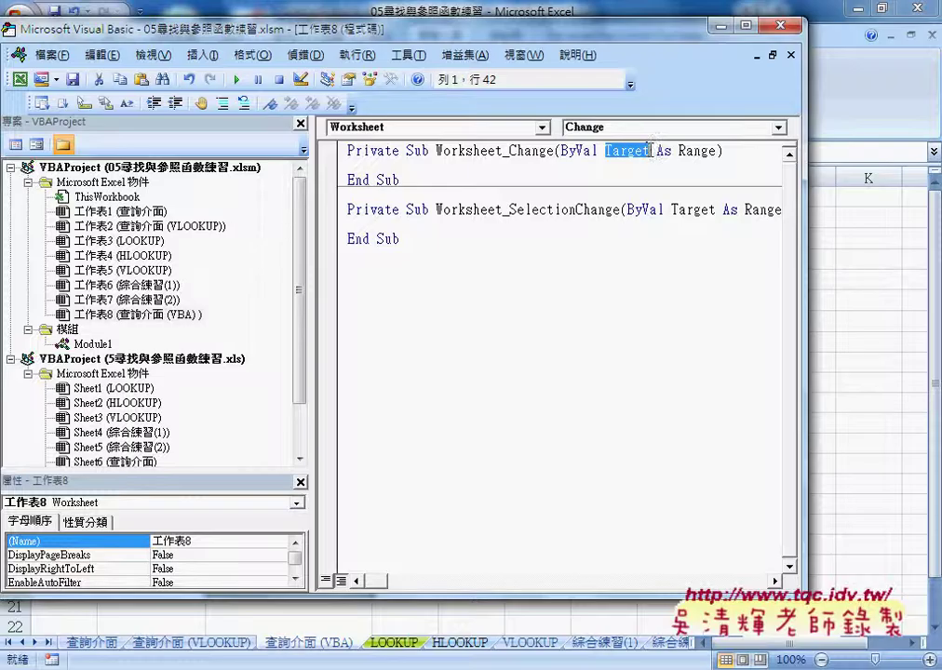
drag(715, 150, 679, 152)
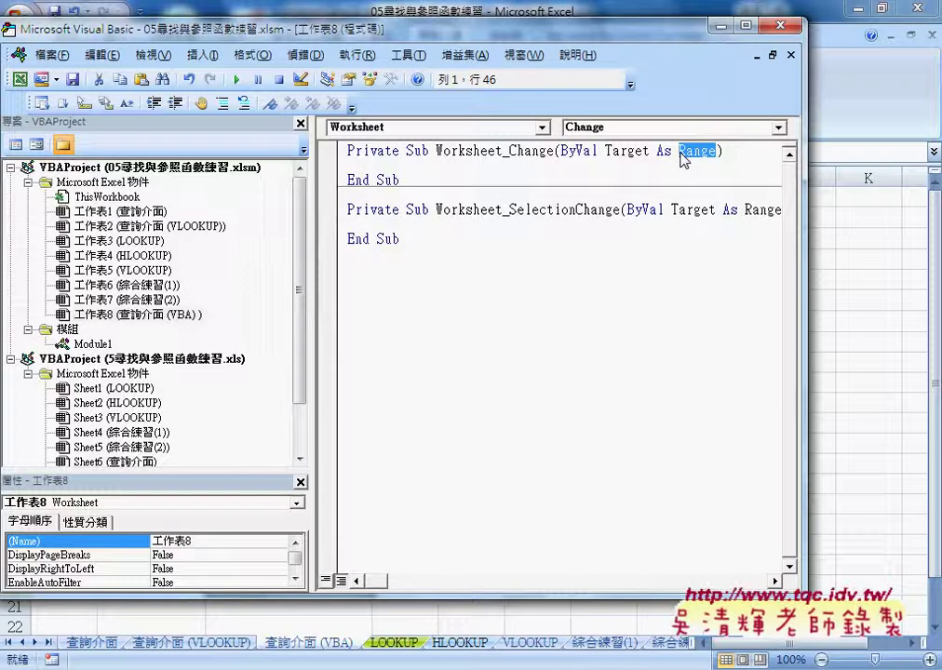
drag(339, 251, 340, 215)
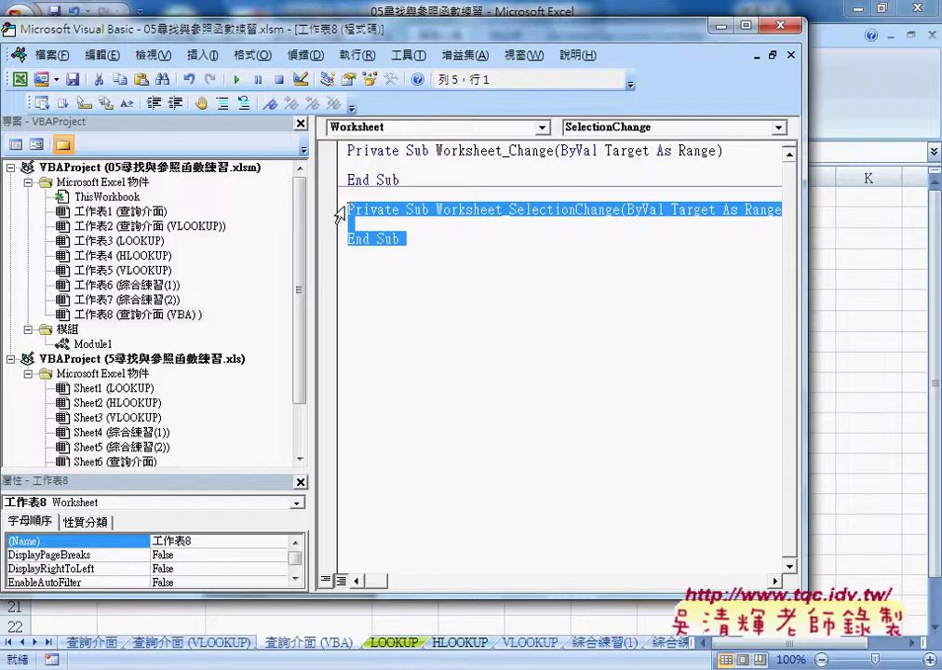
key(Delete)
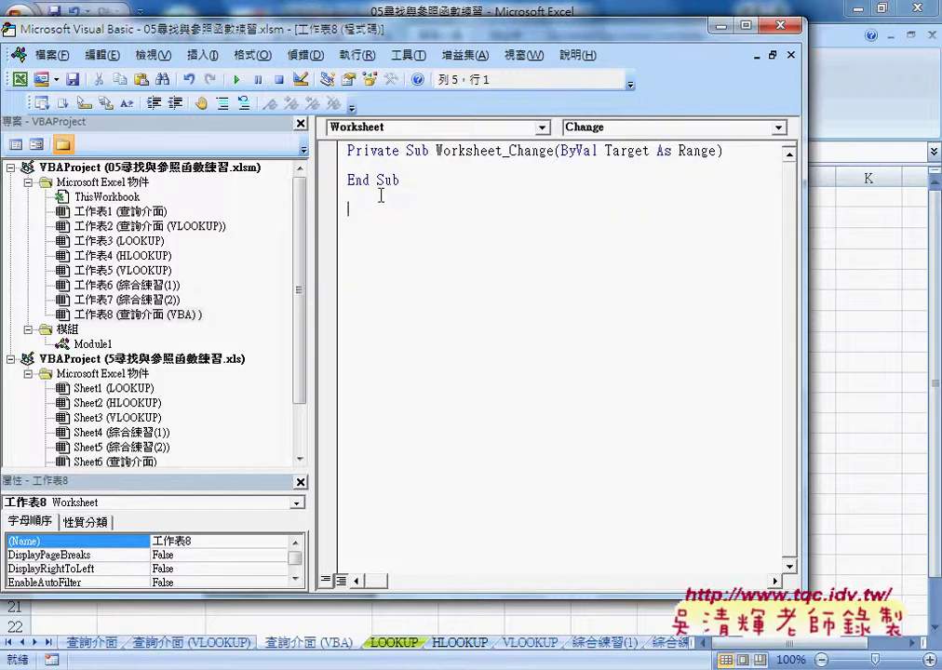
click(482, 168)
key(Tab)
drag(803, 136, 719, 136)
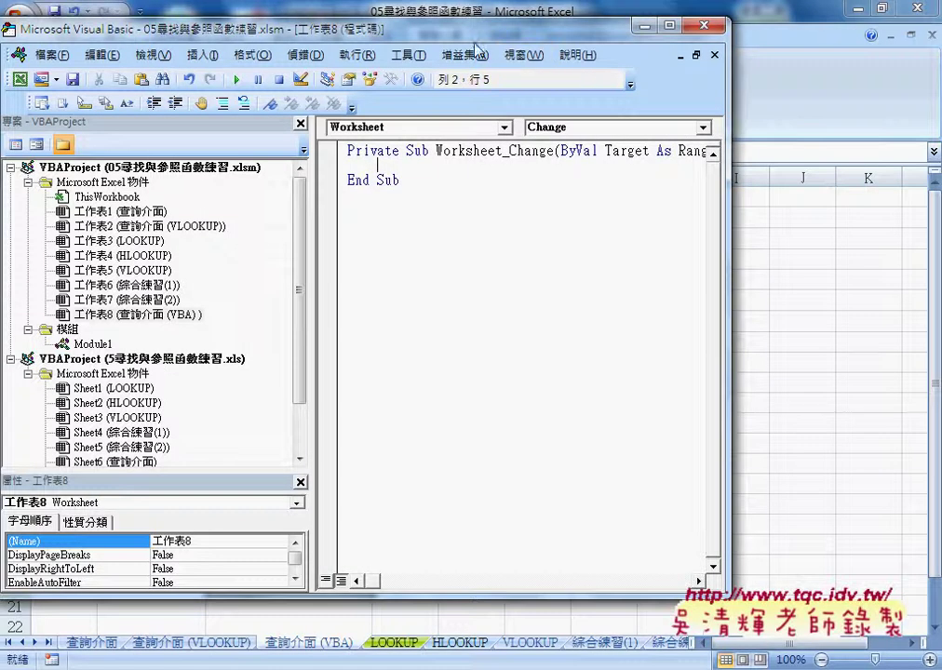
- Write the line If Target.Address = "$C$2" Then in Worksheet_Change
mouse_move(468, 37)
mouse_down()
mouse_move(689, 178)
mouse_move(720, 277)
mouse_up()
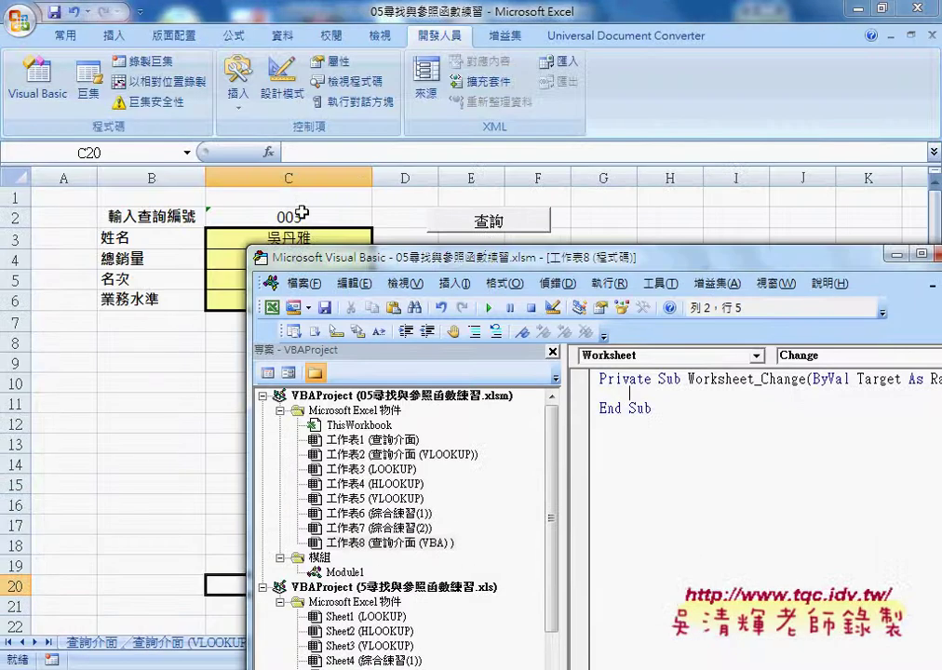
drag(307, 258, 119, 43)
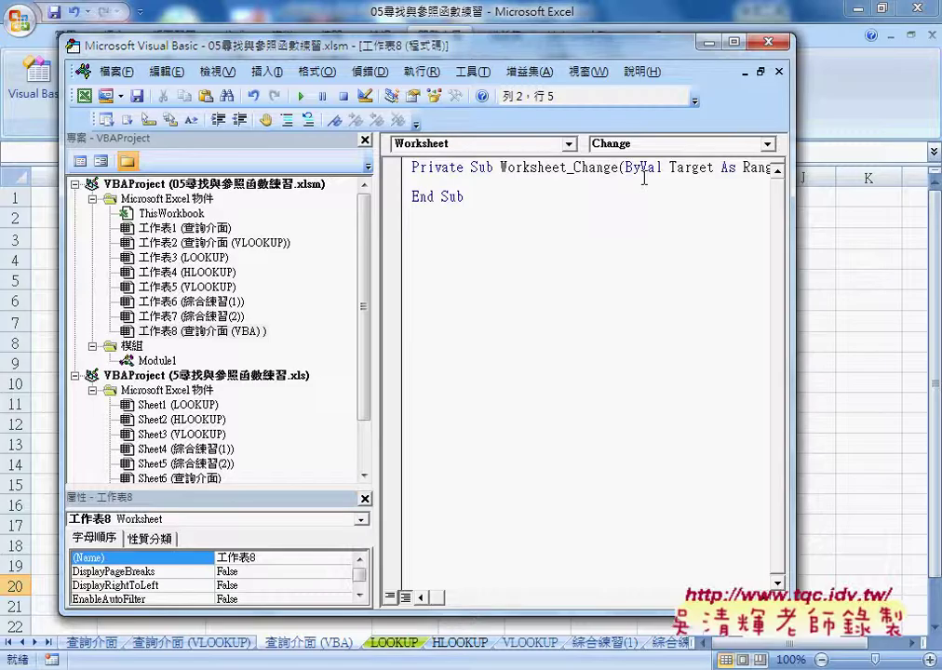
text(ㄛ)
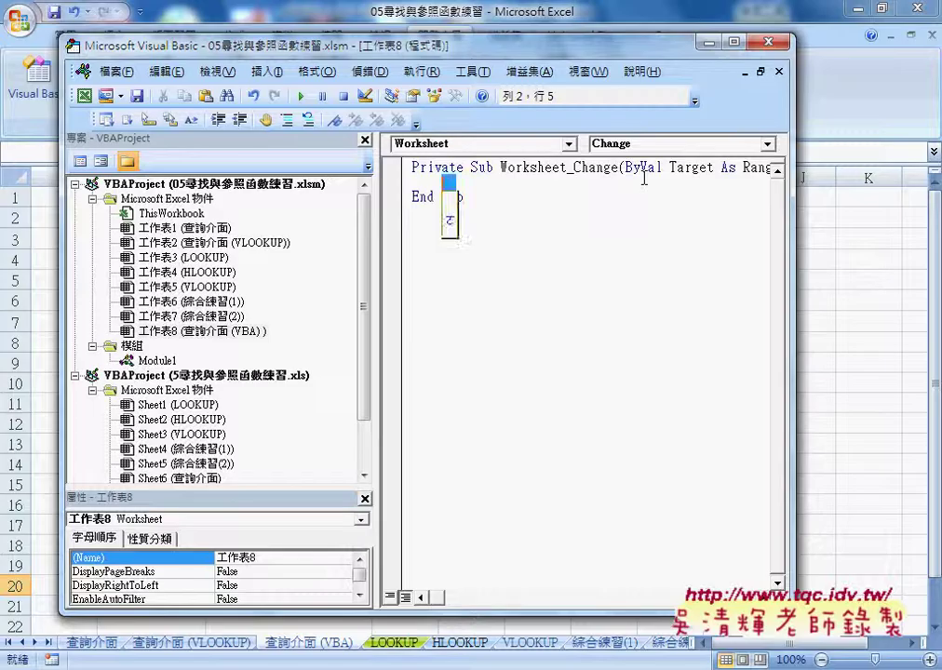
key(Escape)
text(if )
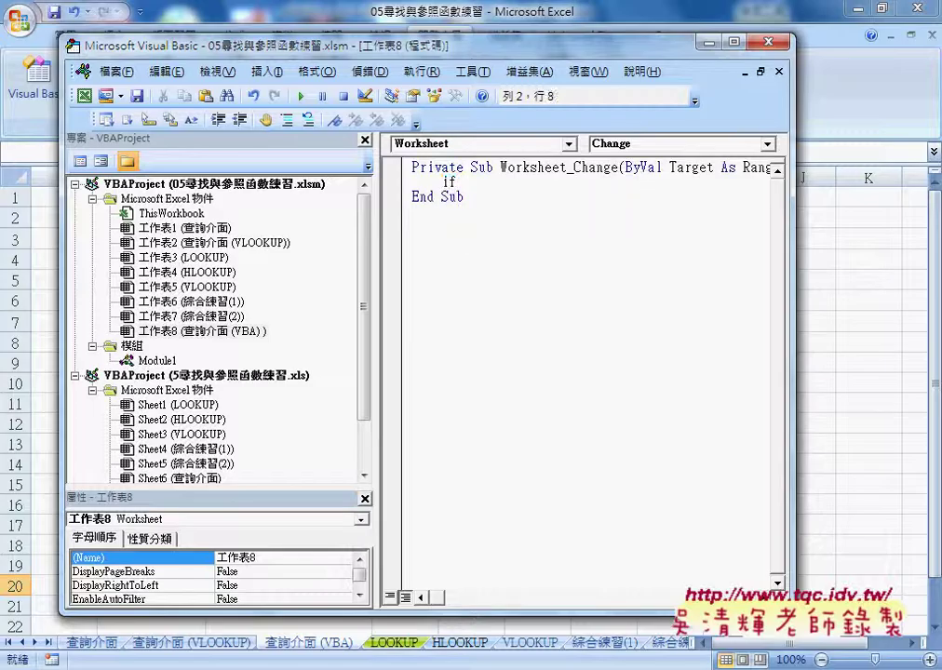
text(targ)
text(et)
text(.)
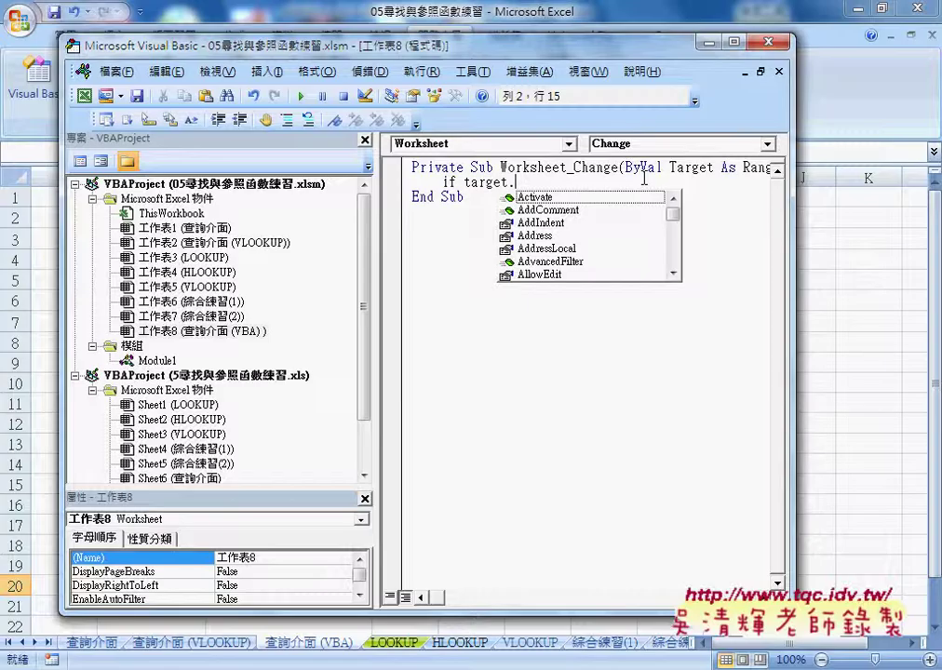
text(a)
key(Down)
key(Down)
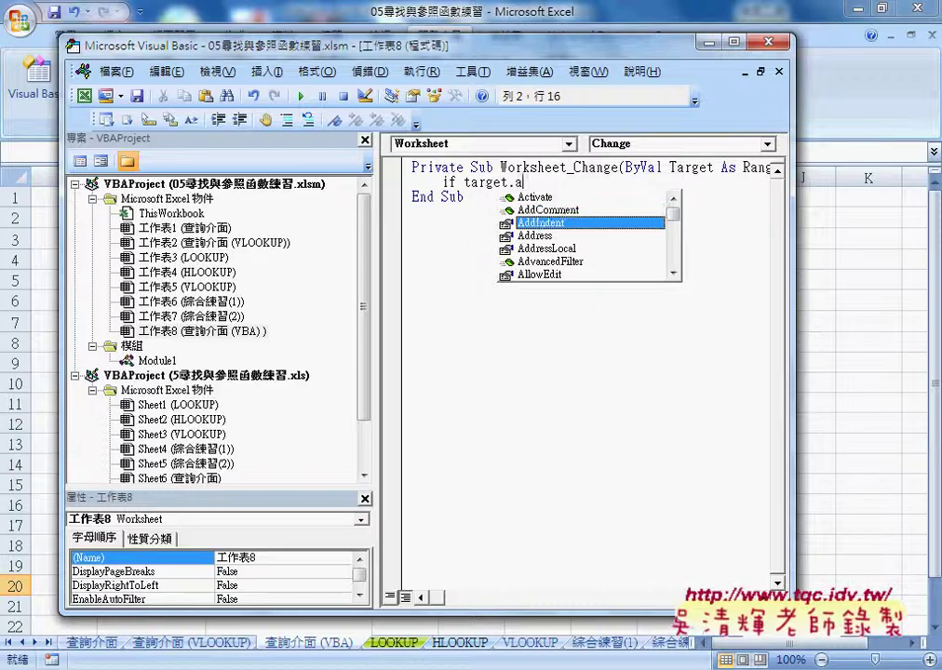
key(Down)
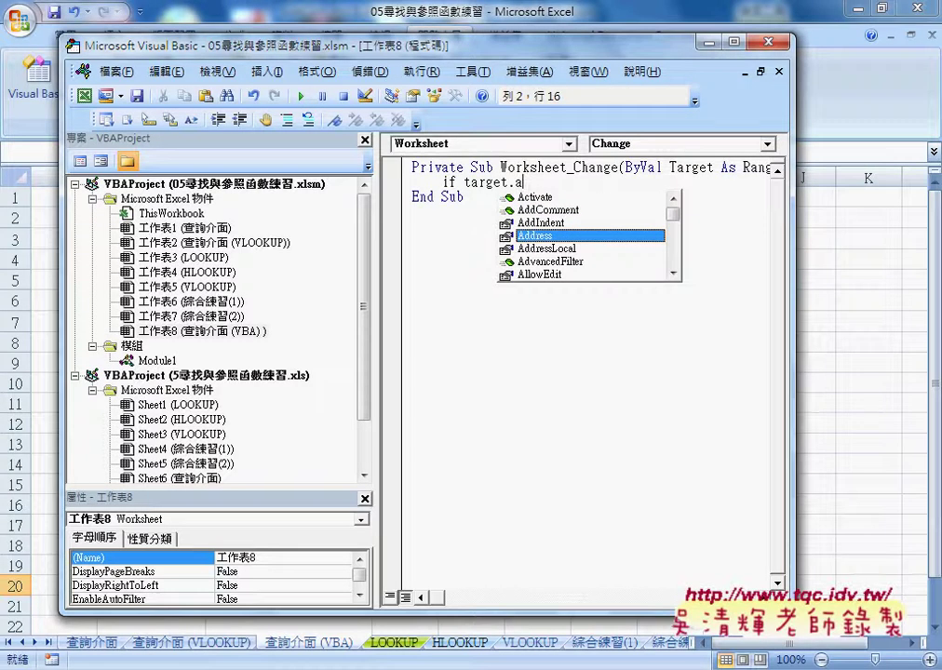
key(Tab)
text(=)
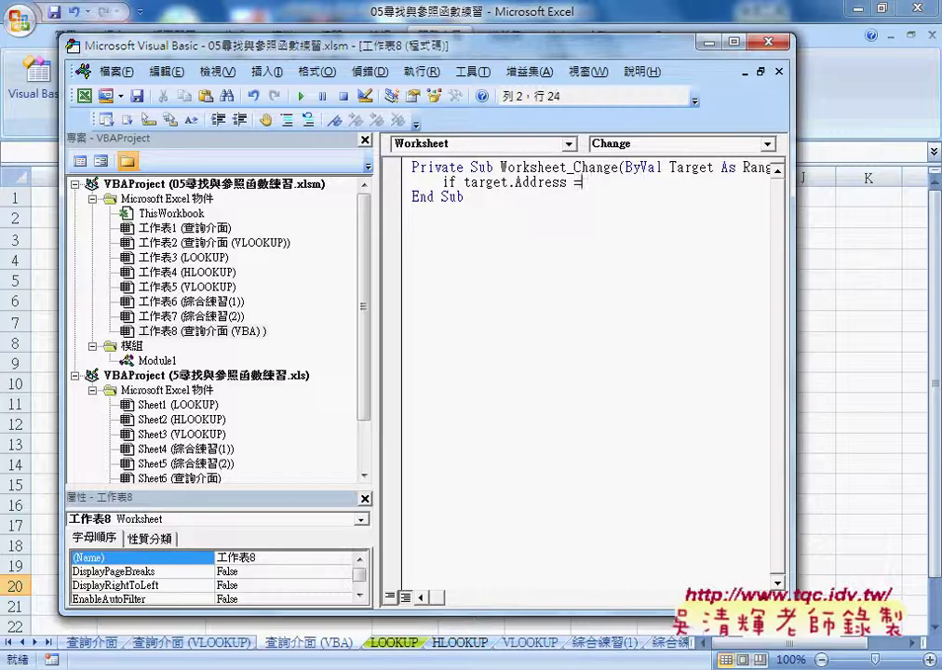
text(")
text($C)
text($)
text(2")
text(the)
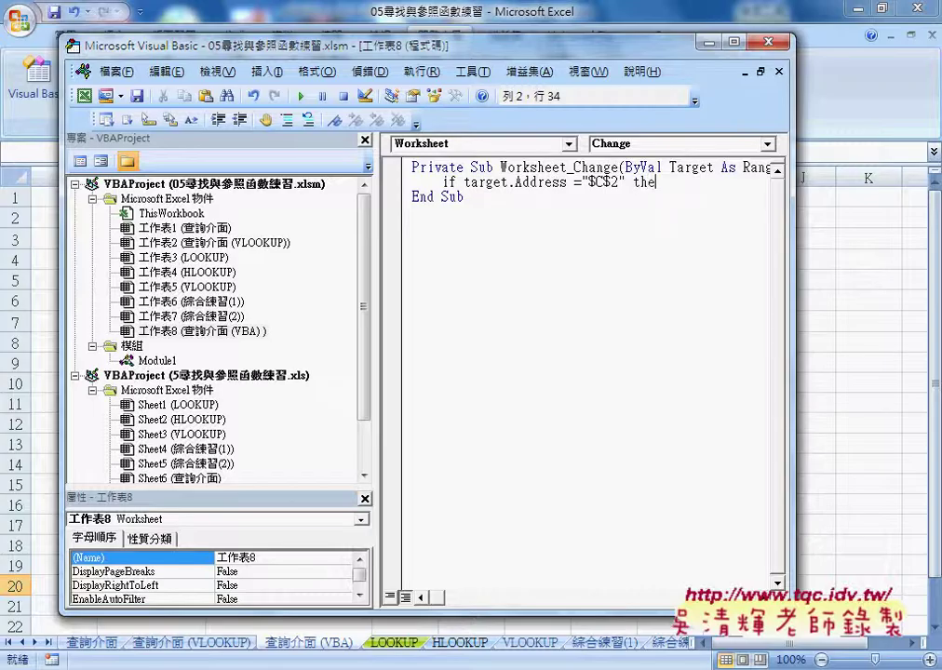
text(n)
key(Return)
key(Return)
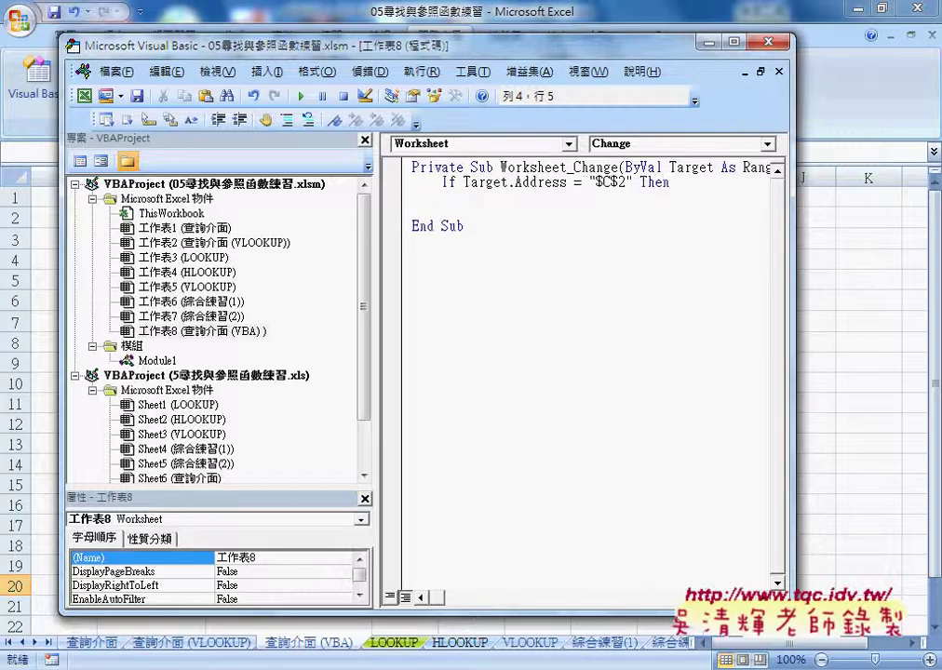
- Close the block with End If and start an indented call statement inside it
text(end if)
key(Up)
key(Tab)
text(c)
text(all)
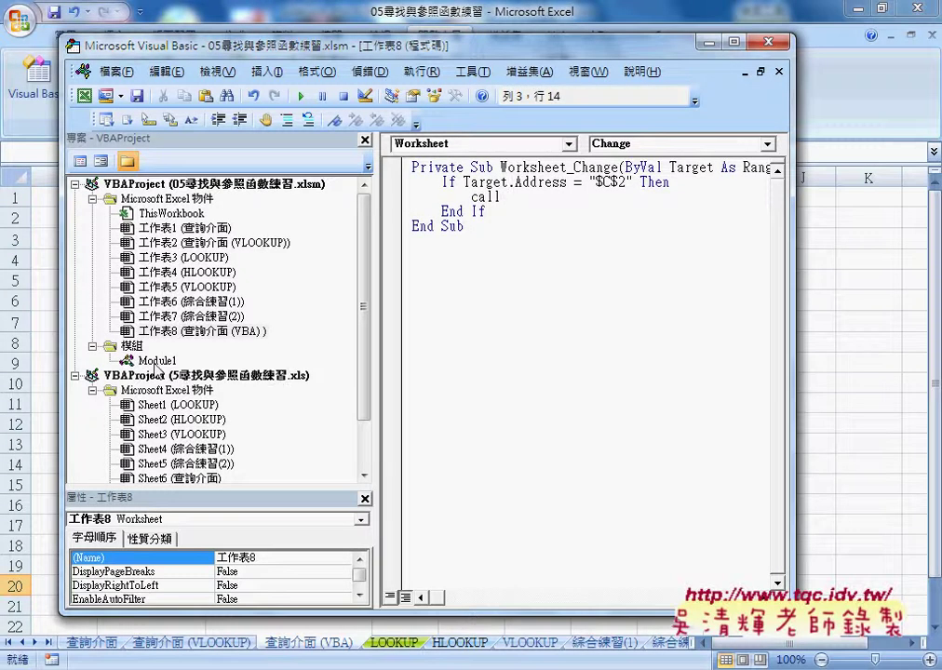
- Check the 查詢 macro name in Module1, then complete the line as Call 查詢
double_click(158, 361)
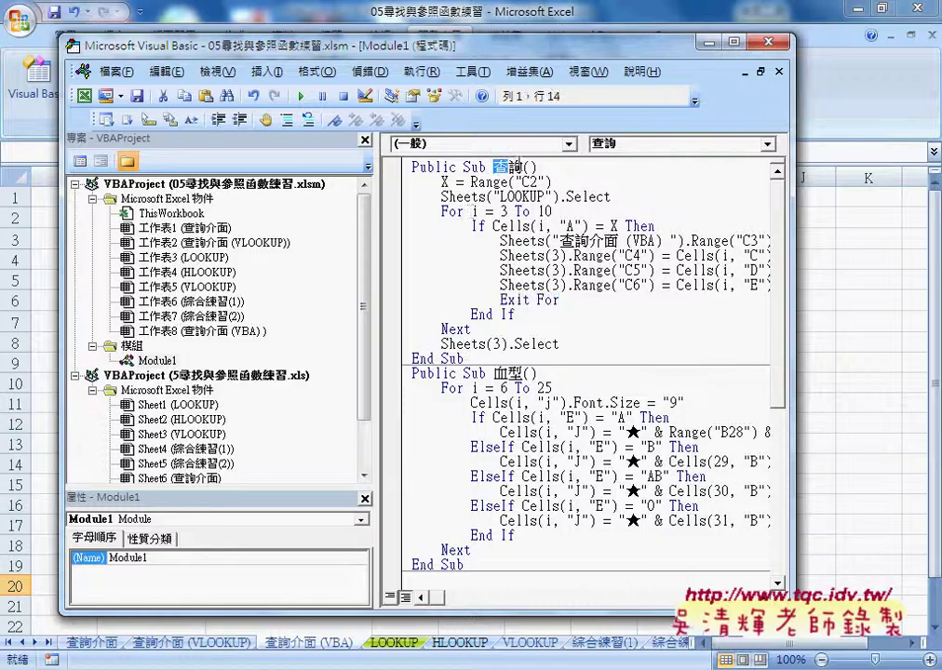
double_click(522, 168)
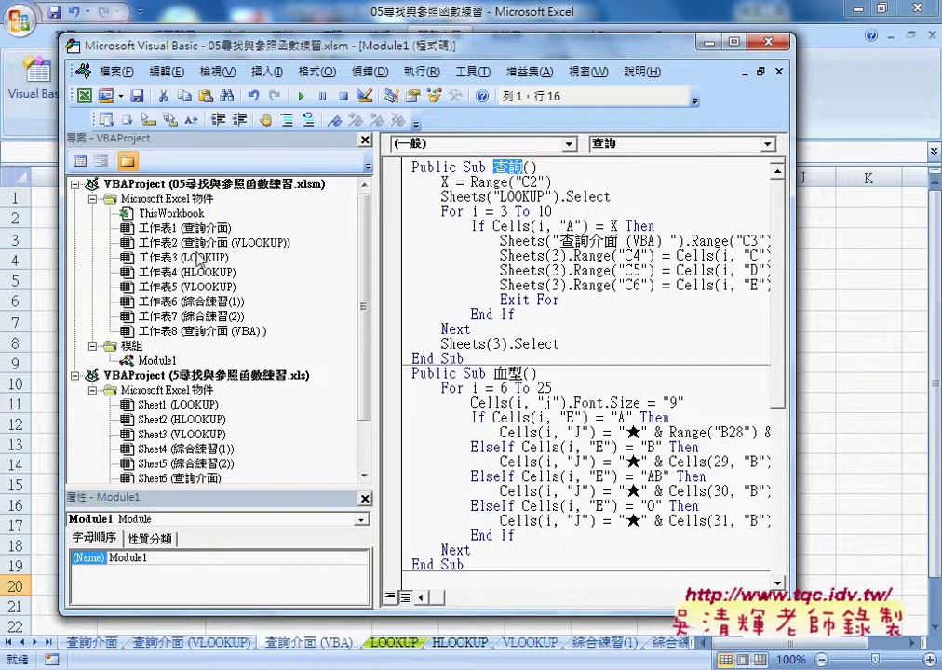
double_click(247, 332)
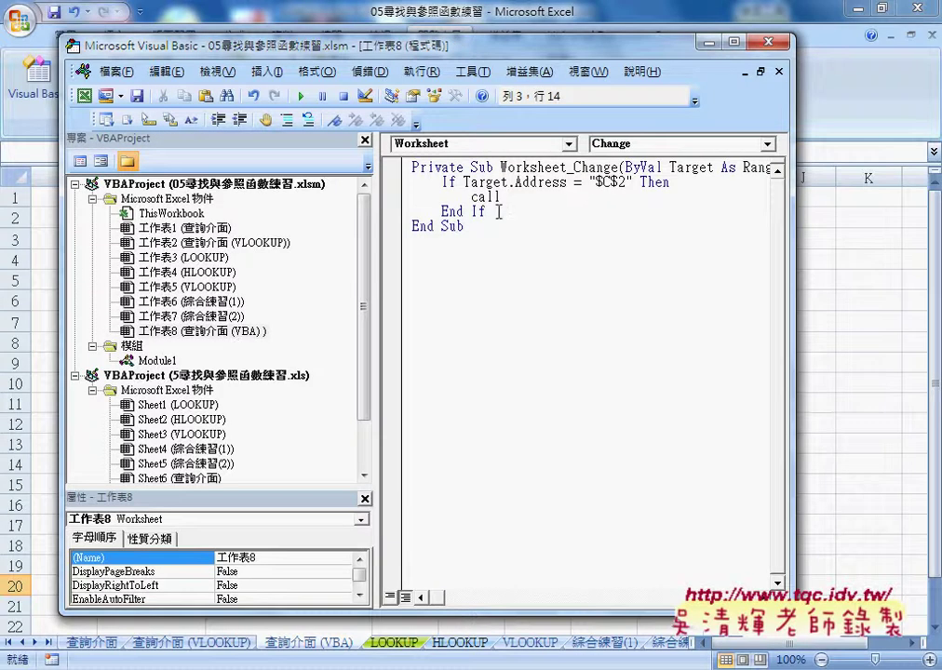
text(查詢)
click(661, 341)
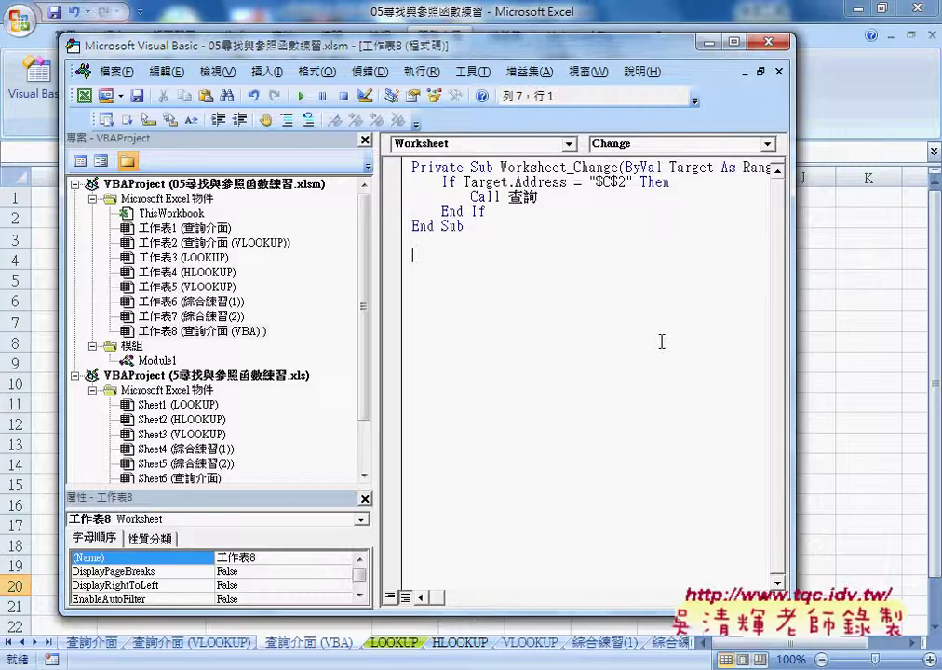
- Set a breakpoint on the If line and pick 004 in C2 to trigger the macro
click(394, 183)
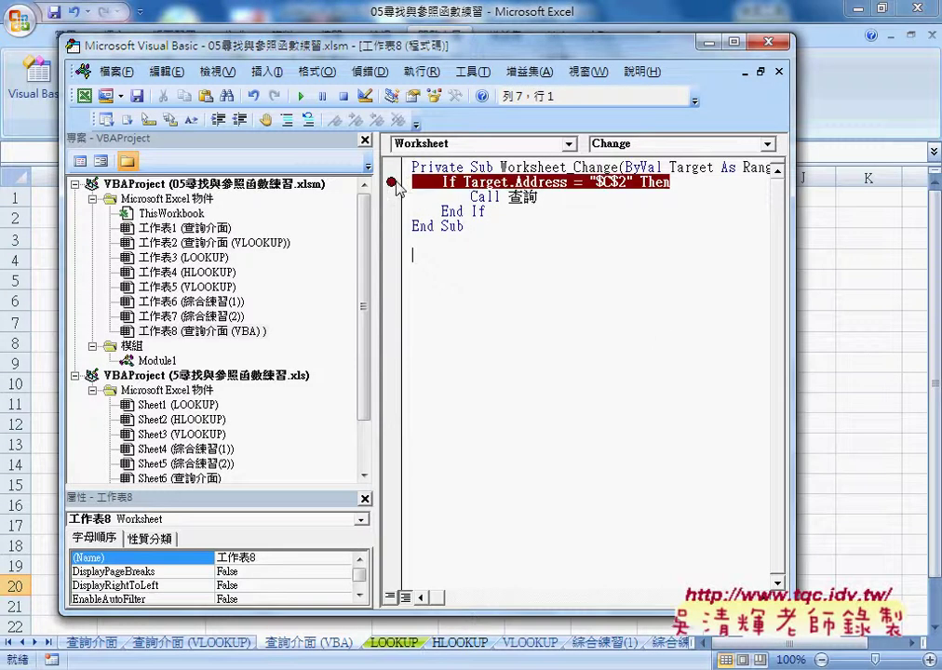
click(828, 285)
click(363, 220)
click(380, 218)
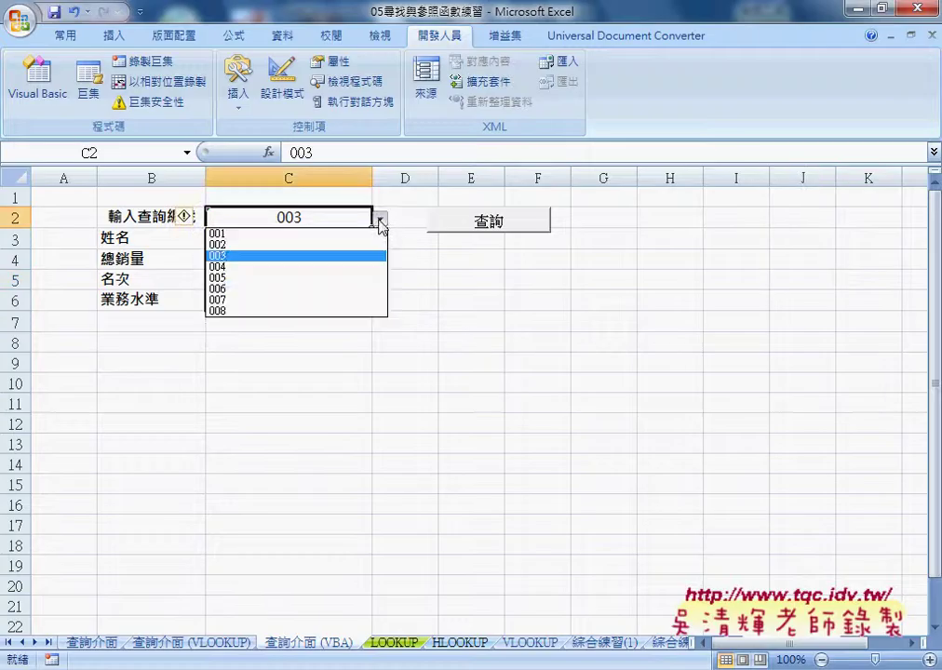
click(342, 268)
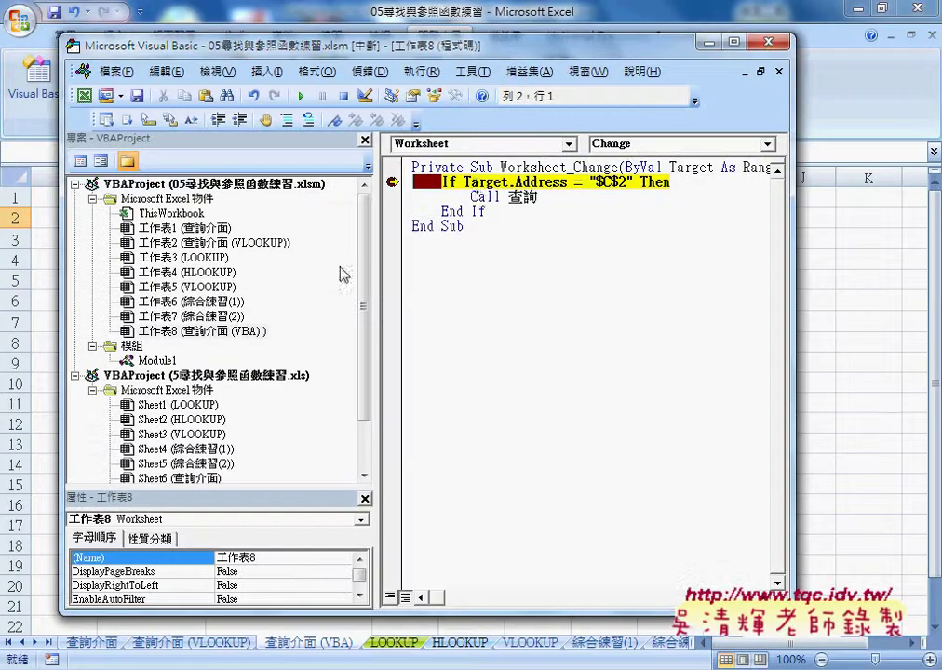
mouse_move(467, 184)
- Step into 查詢, remove the breakpoint, run it to completion, and return to the sheet
key(F8)
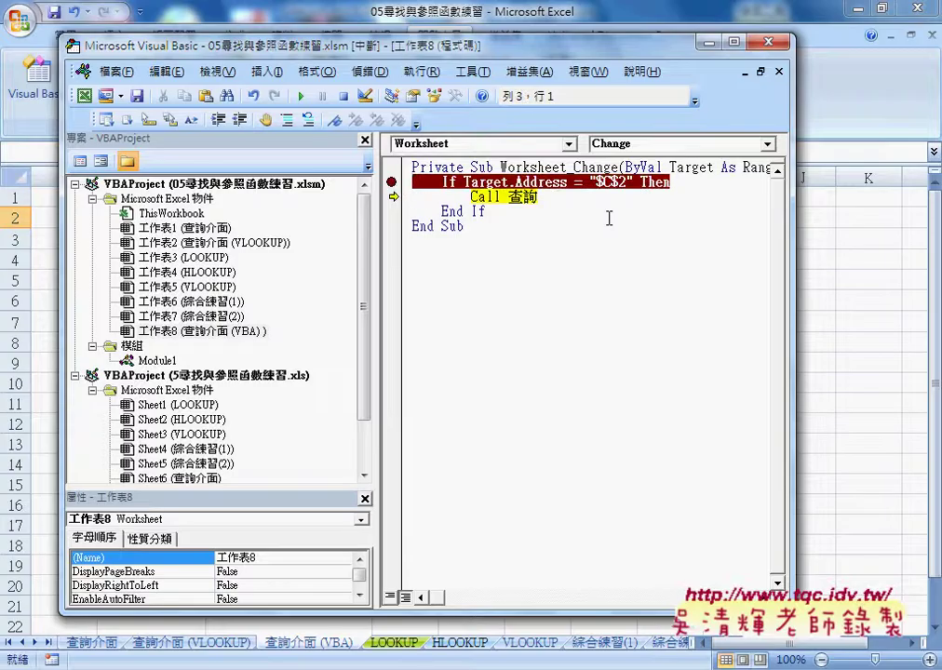
key(F8)
key(F8)
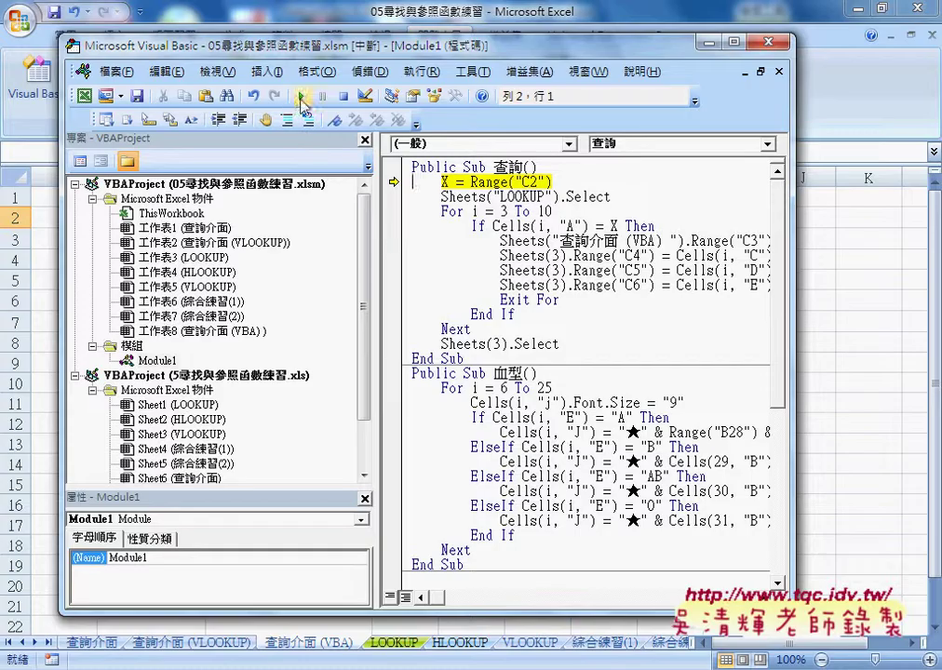
click(301, 95)
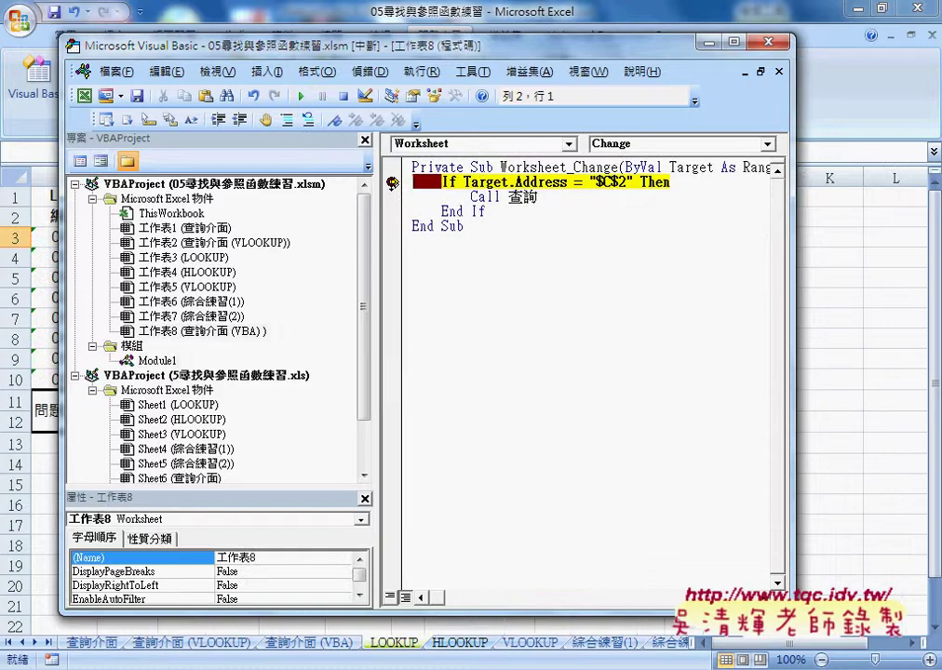
click(410, 182)
click(301, 96)
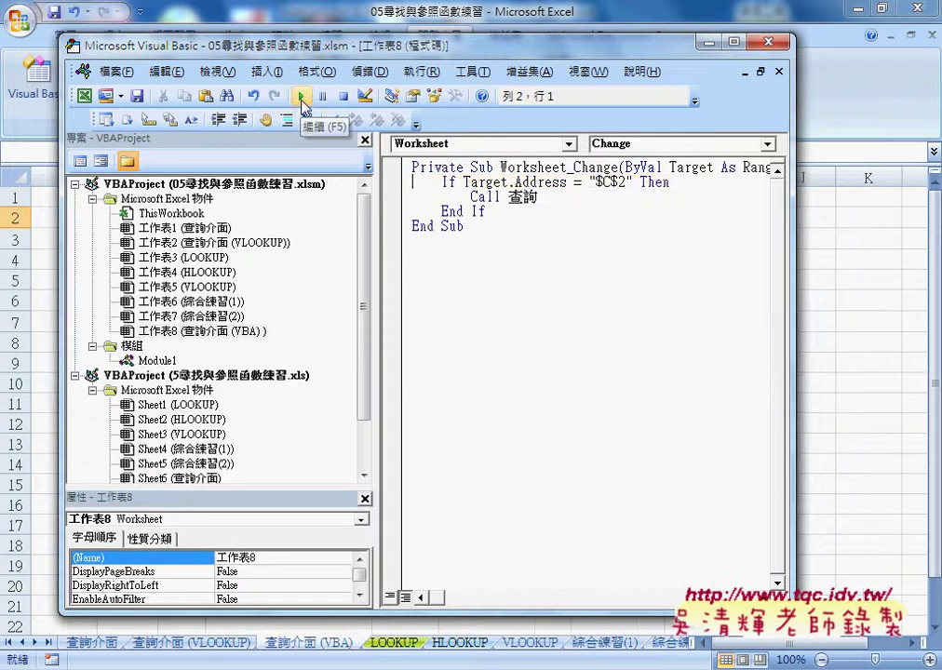
key(alt+F11)
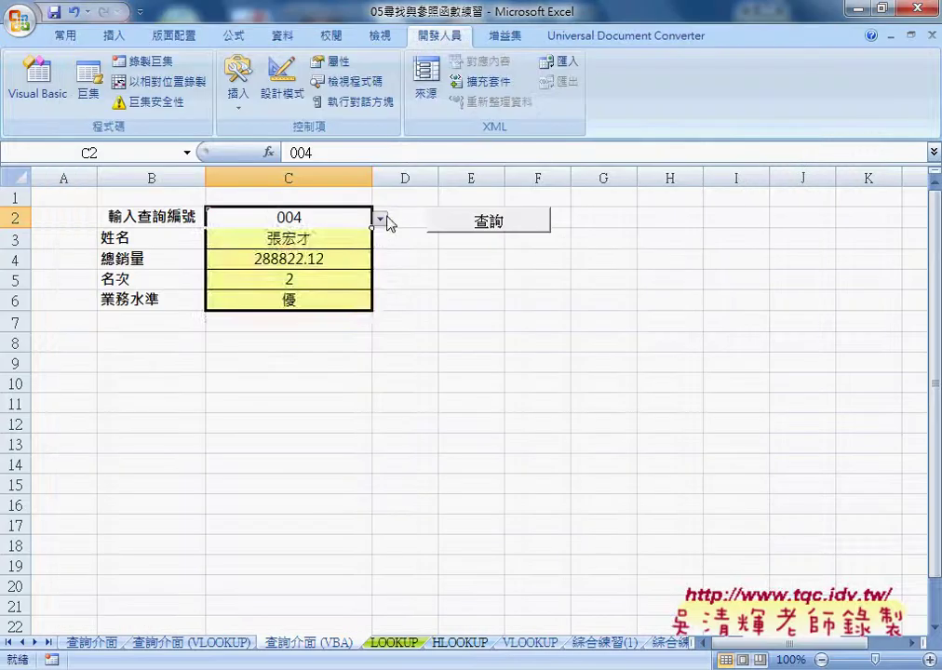
- Look up 002 and then 001 in C2, then switch back to the Visual Basic Editor
click(380, 218)
click(361, 245)
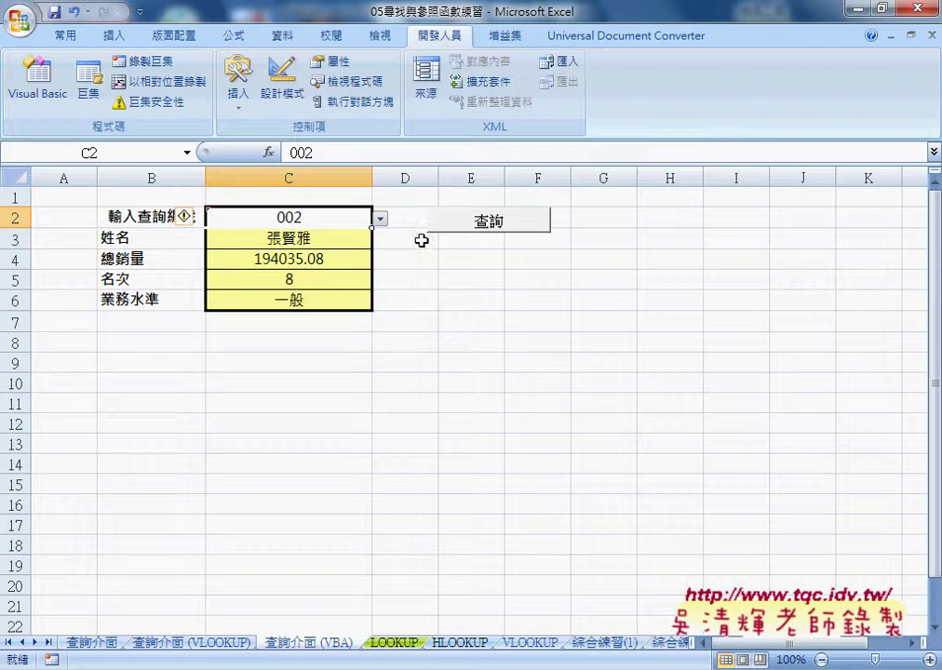
click(382, 221)
click(376, 233)
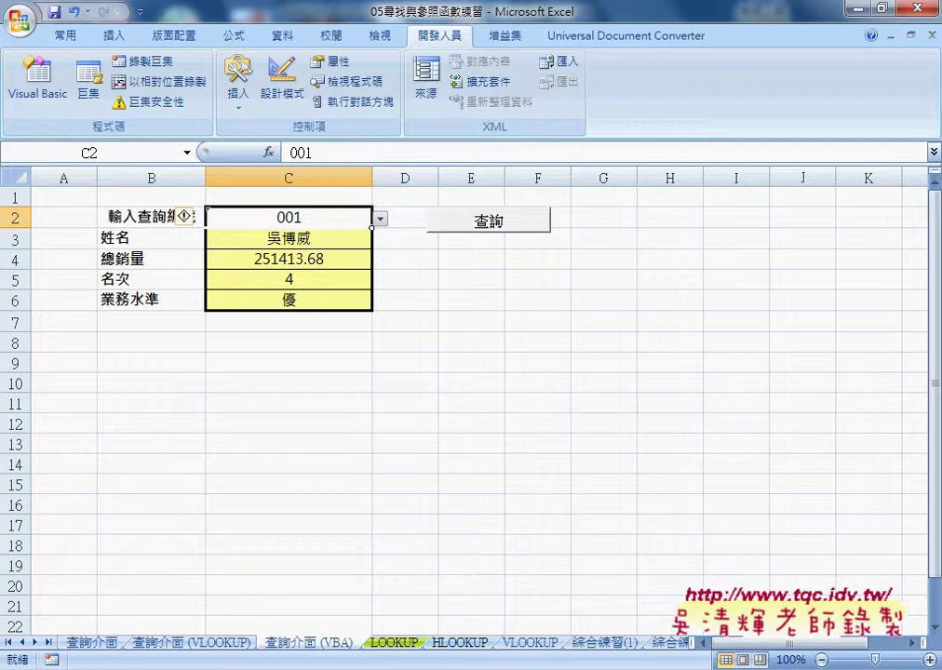
click(538, 669)
click(736, 570)
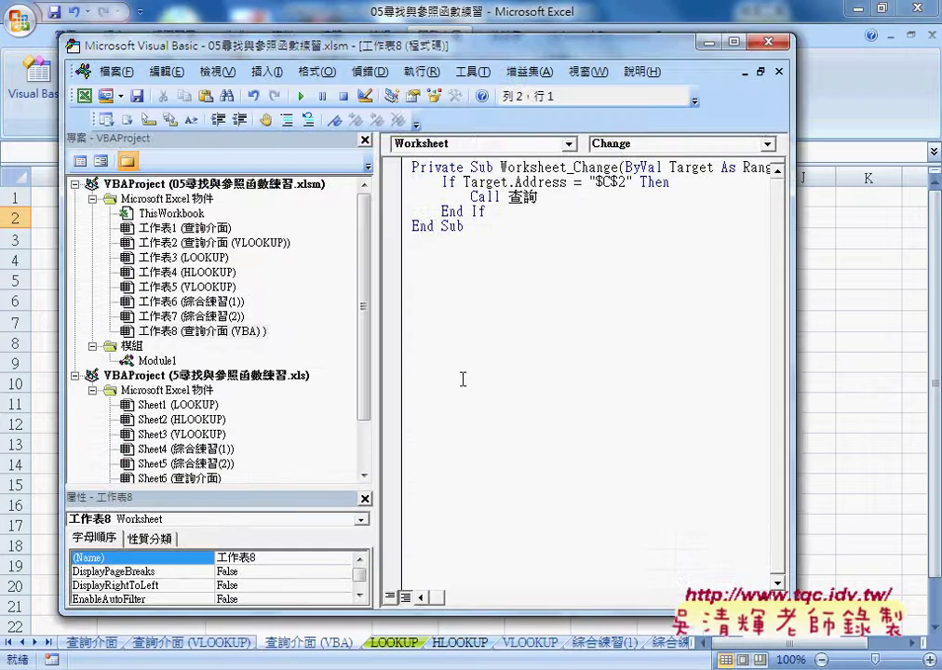
- Widen the code pane and review the Target.Address = "$C$2" condition and Call 查詢
drag(378, 352, 310, 355)
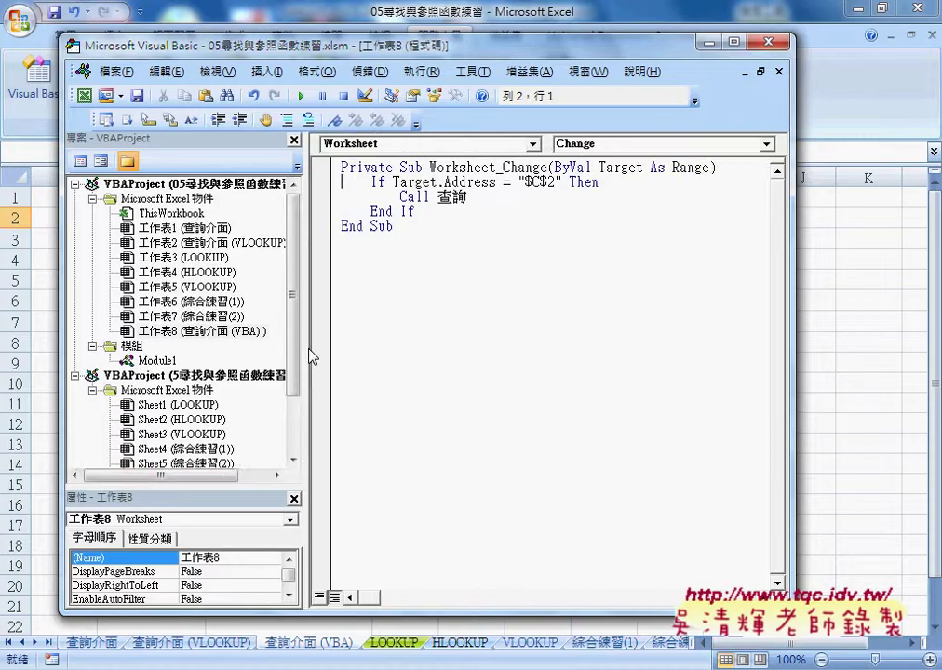
click(218, 333)
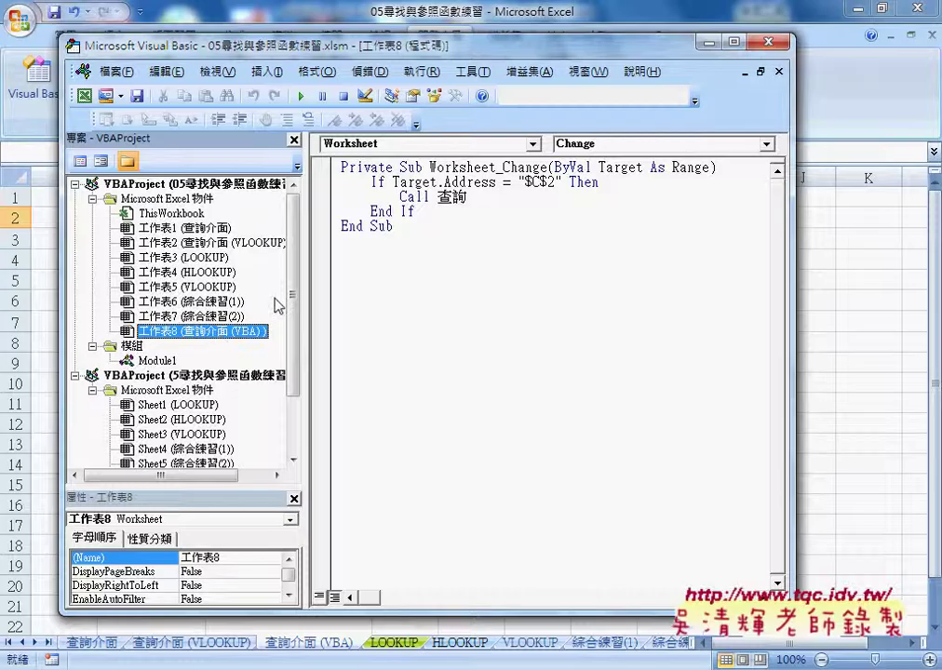
click(556, 183)
drag(561, 182, 518, 182)
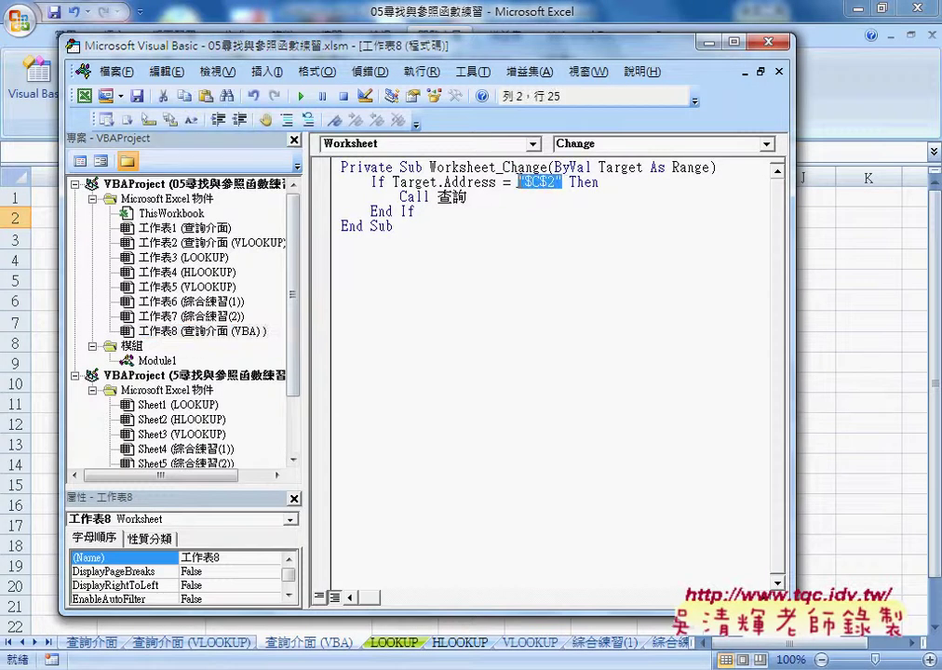
drag(392, 183, 561, 184)
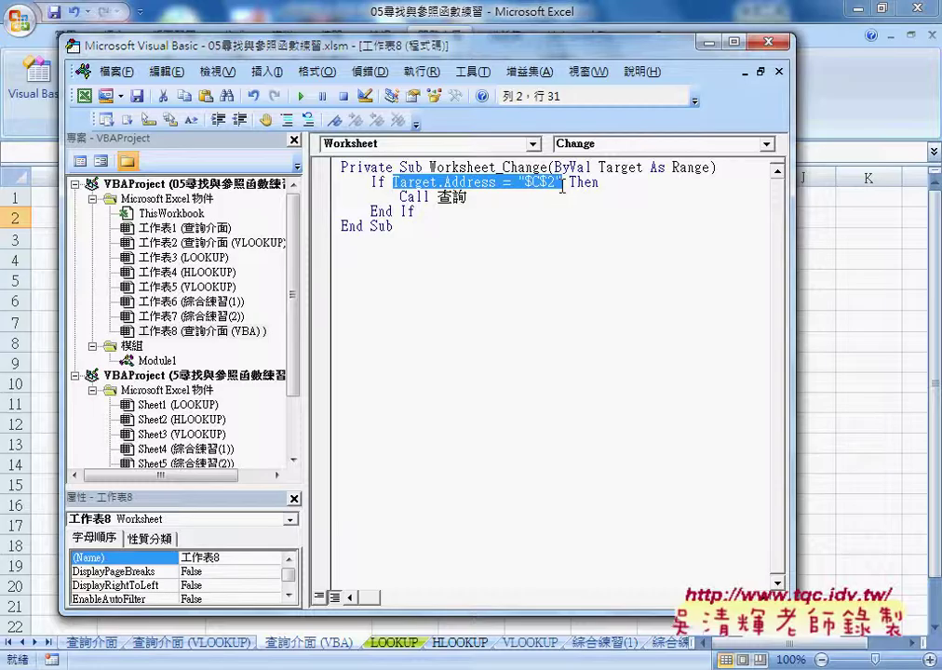
drag(466, 196, 402, 197)
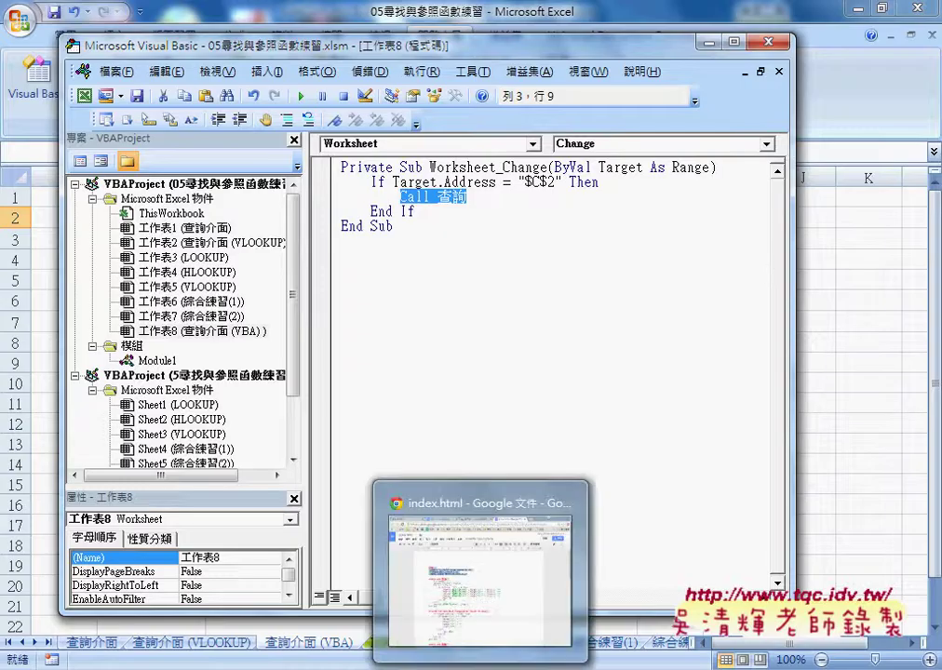
click(382, 438)
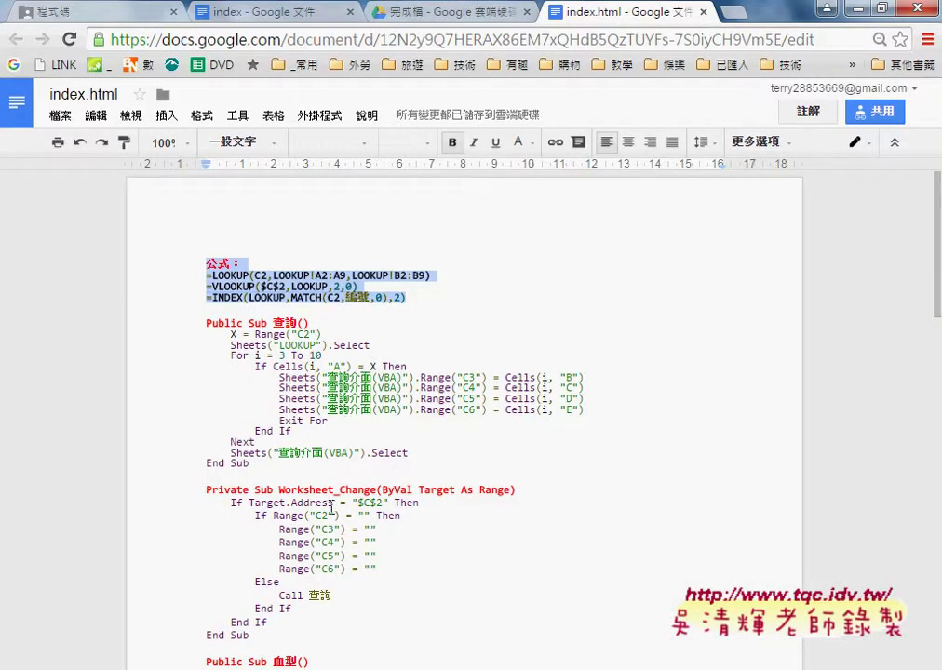
- Copy the full Worksheet_Change body from Google Docs, including the C3:C6 clearing lines
scroll(265, 395, down, 2)
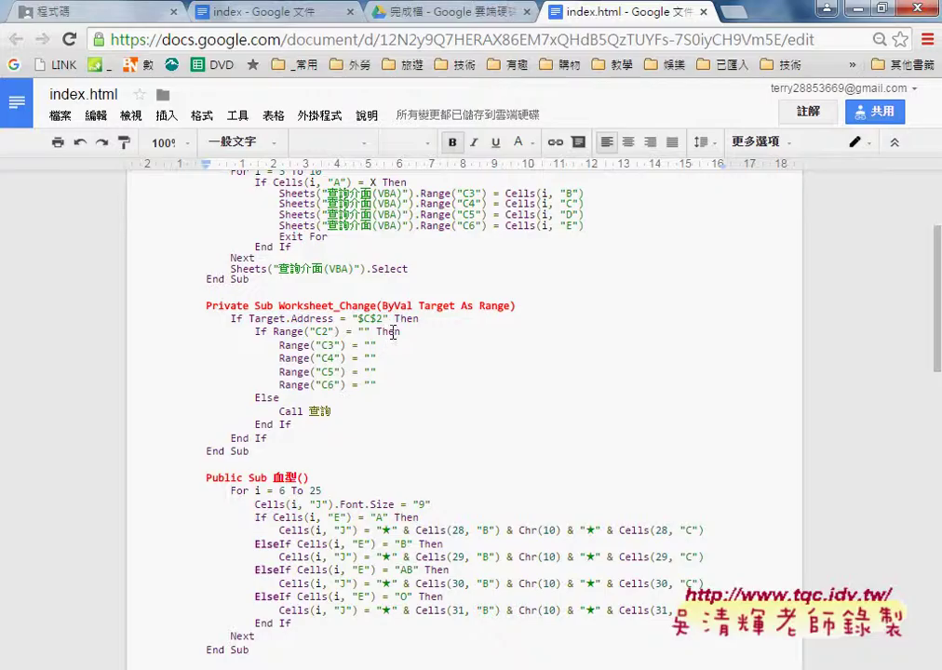
drag(249, 452, 230, 396)
click(271, 435)
drag(271, 435, 212, 348)
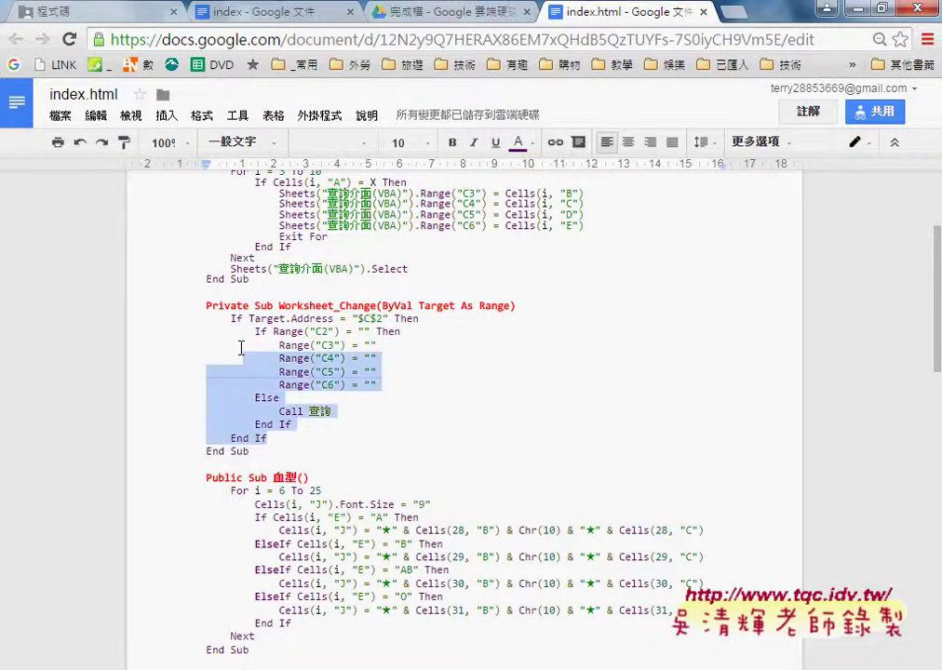
click(312, 425)
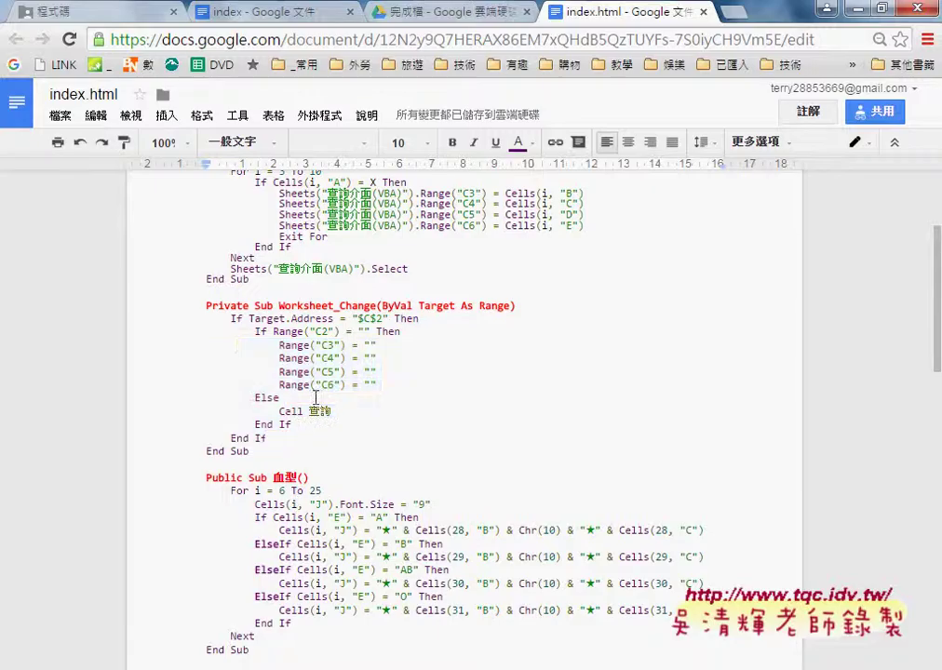
drag(269, 437, 182, 321)
key(ctrl+c)
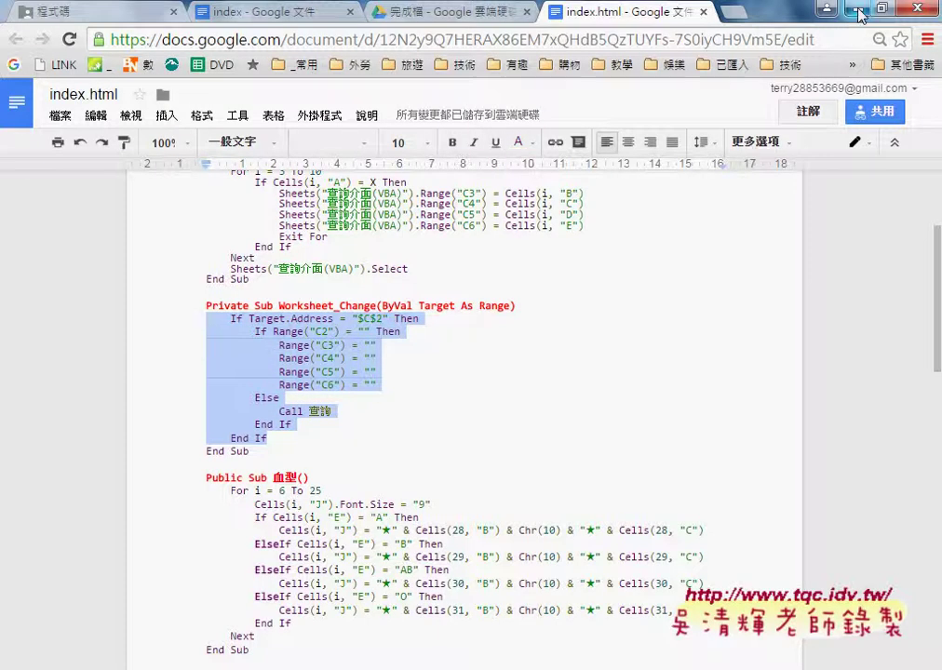
- Paste the copied code over the old If block, then return to the sheet at C2
key(alt+Tab)
shift+click(339, 183)
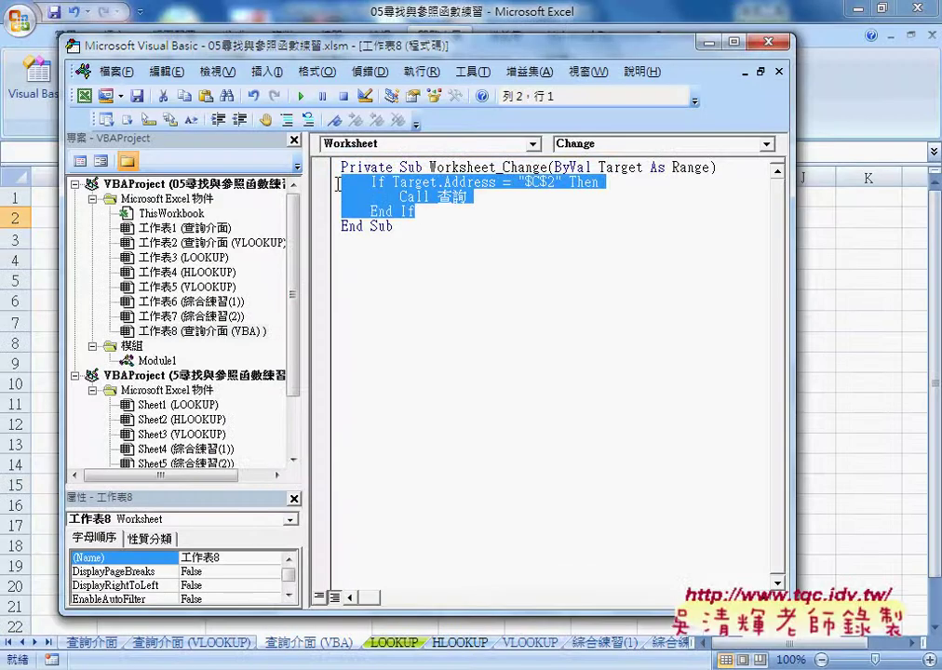
key(ctrl+v)
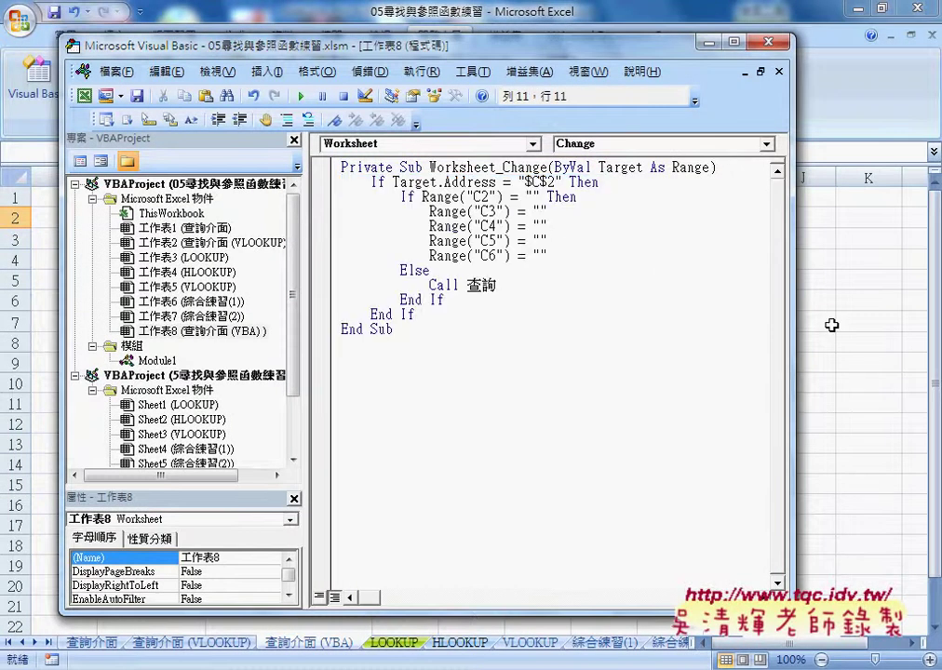
click(836, 323)
click(348, 218)
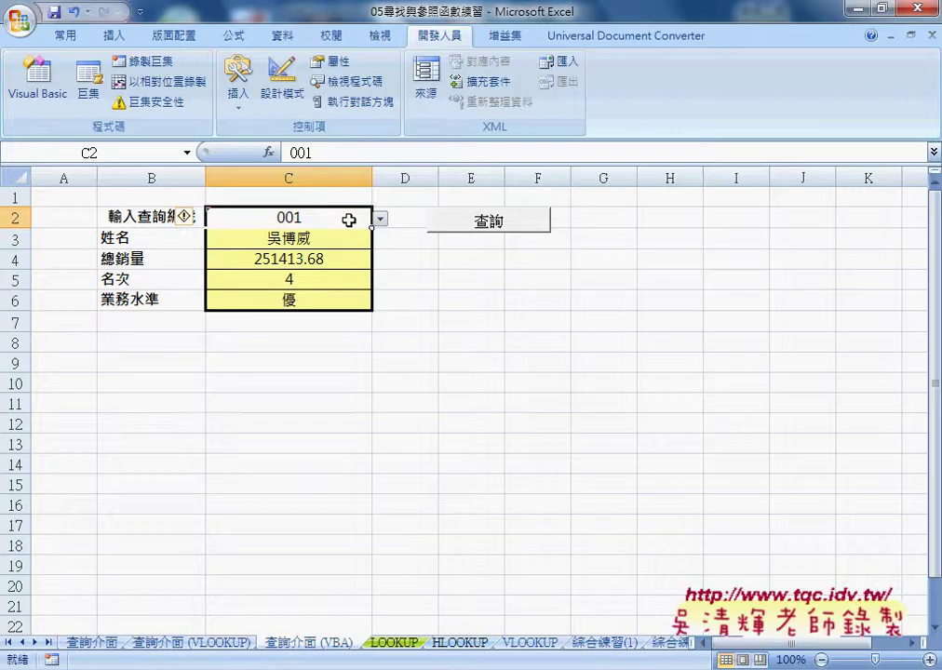
- Delete C2's value, confirm C3:C6 are now blank, and return to the Visual Basic Editor
key(Delete)
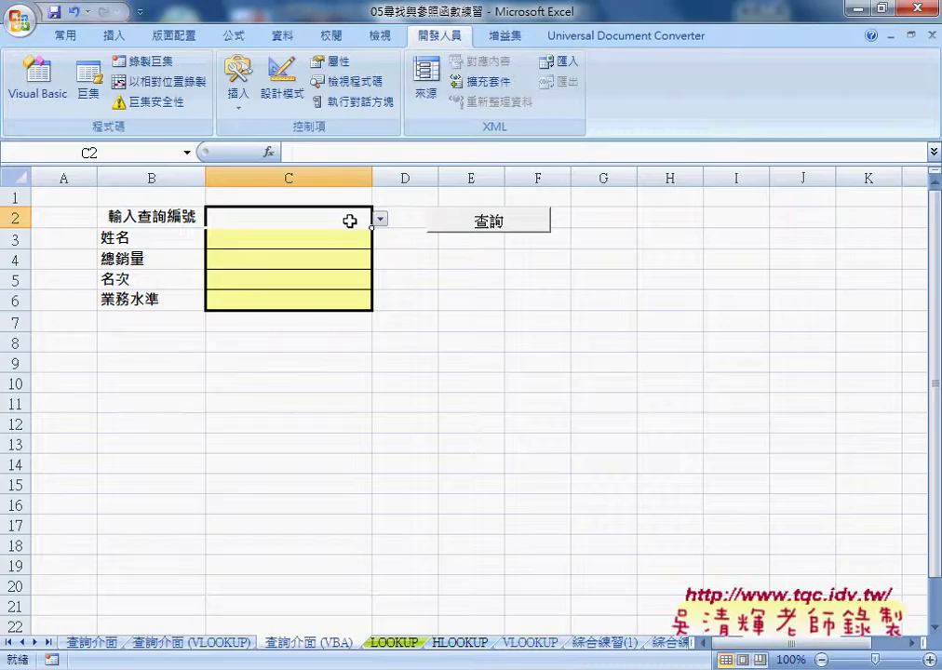
drag(322, 240, 319, 291)
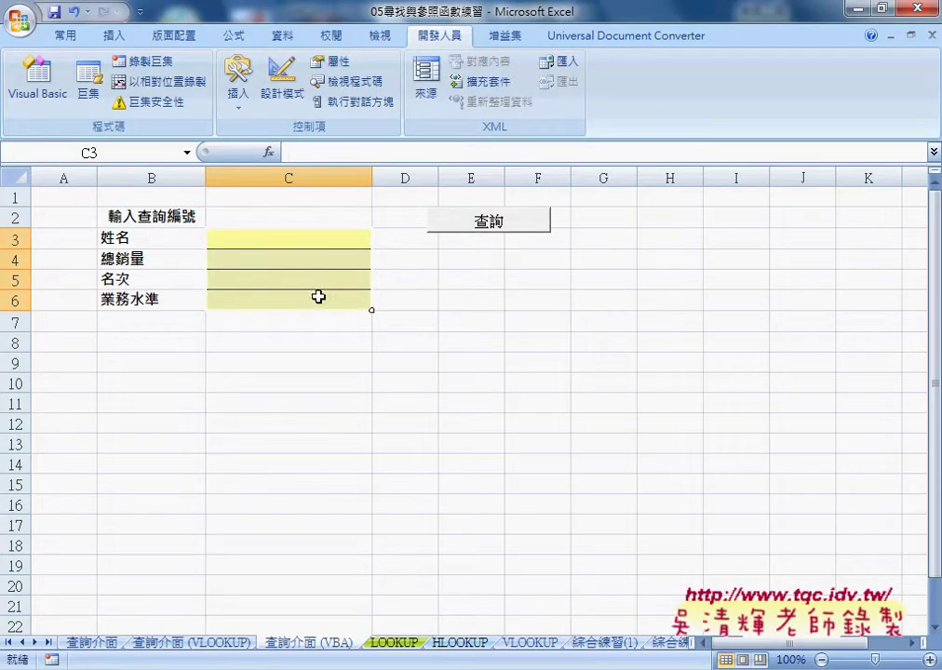
mouse_move(537, 667)
click(735, 568)
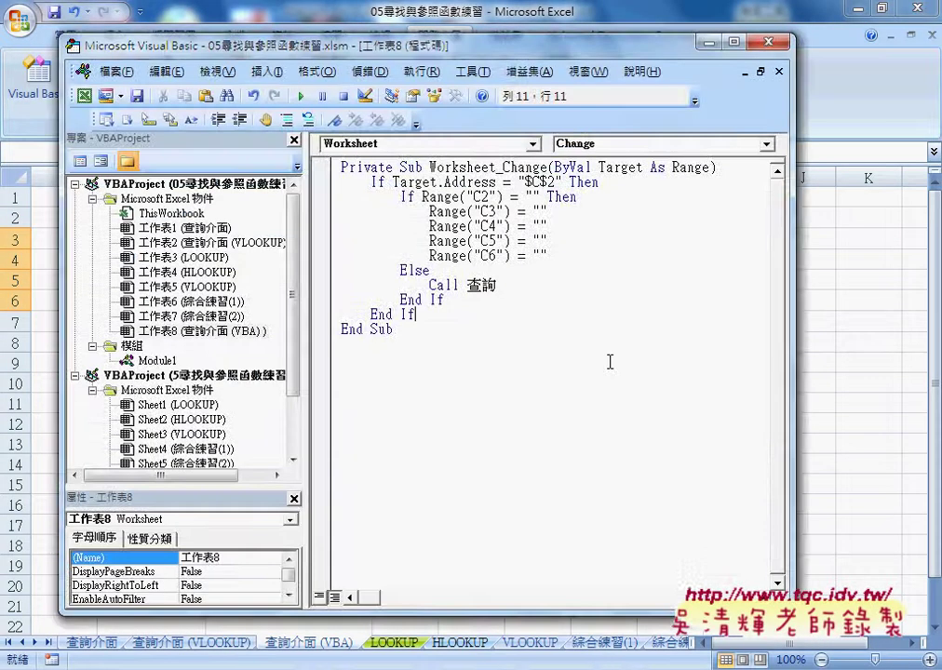
drag(425, 196, 536, 199)
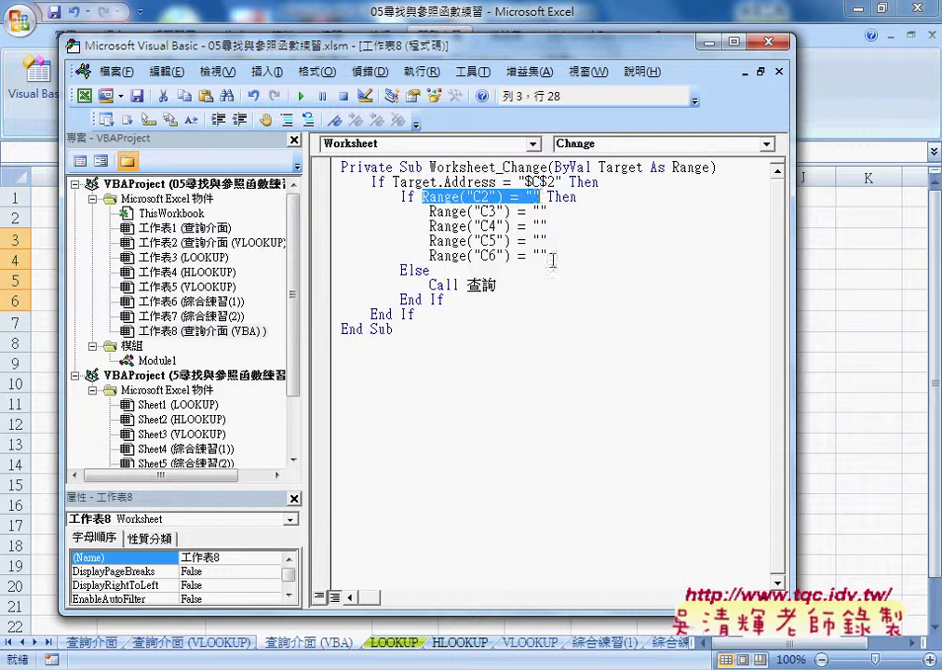
drag(547, 255, 316, 204)
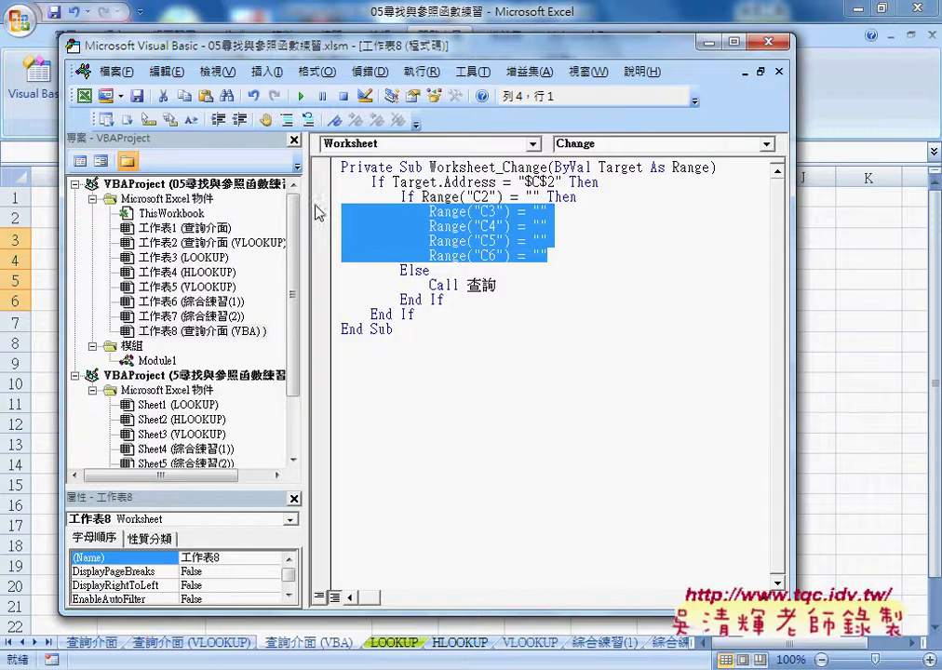
drag(497, 285, 421, 285)
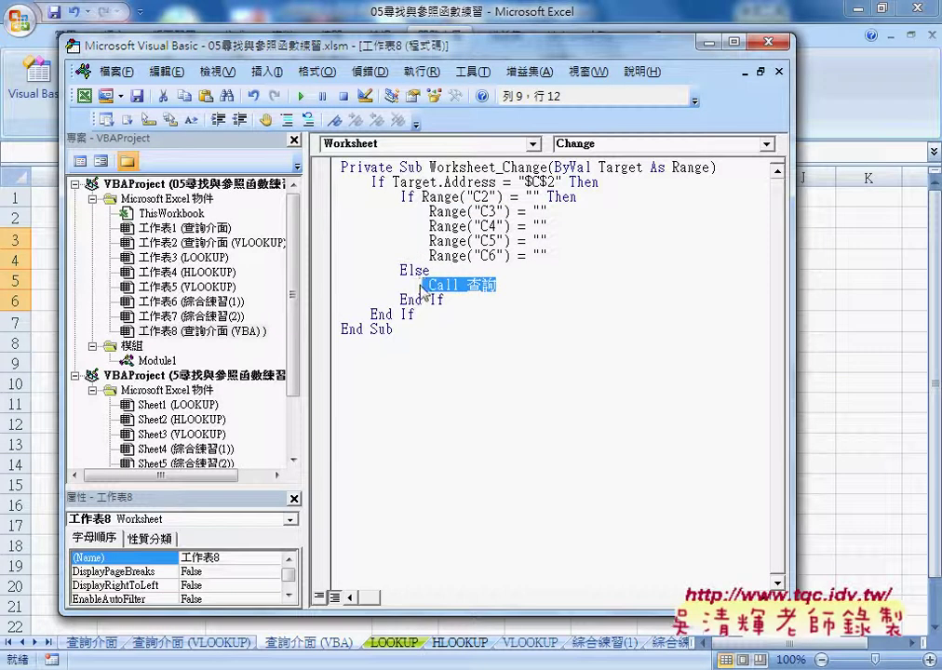
click(247, 332)
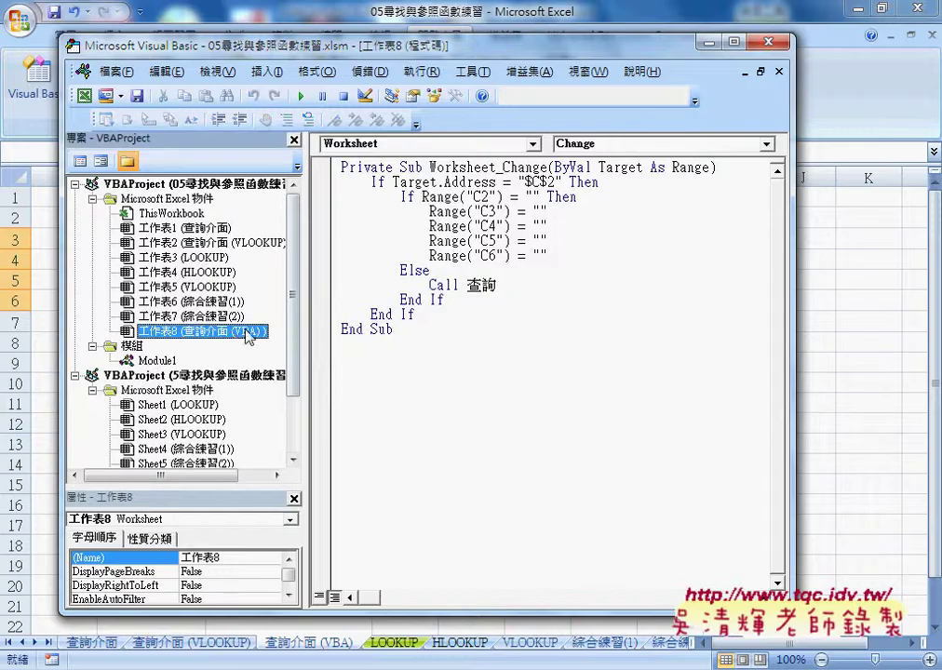